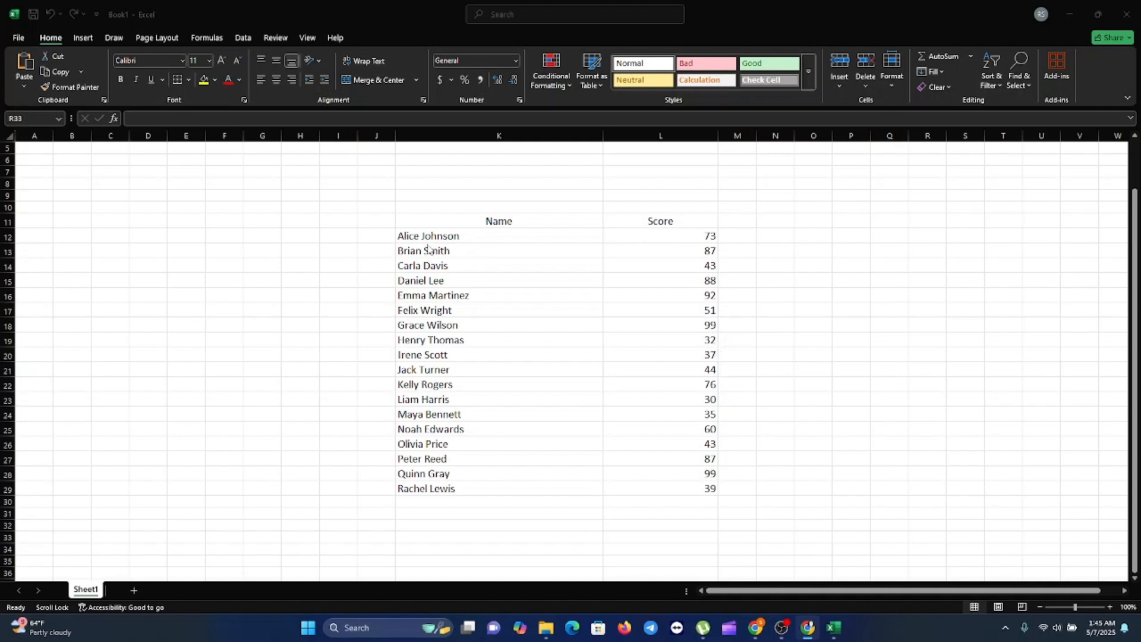
- Make the Name and Score column headers in row 11 bold
click(507, 228)
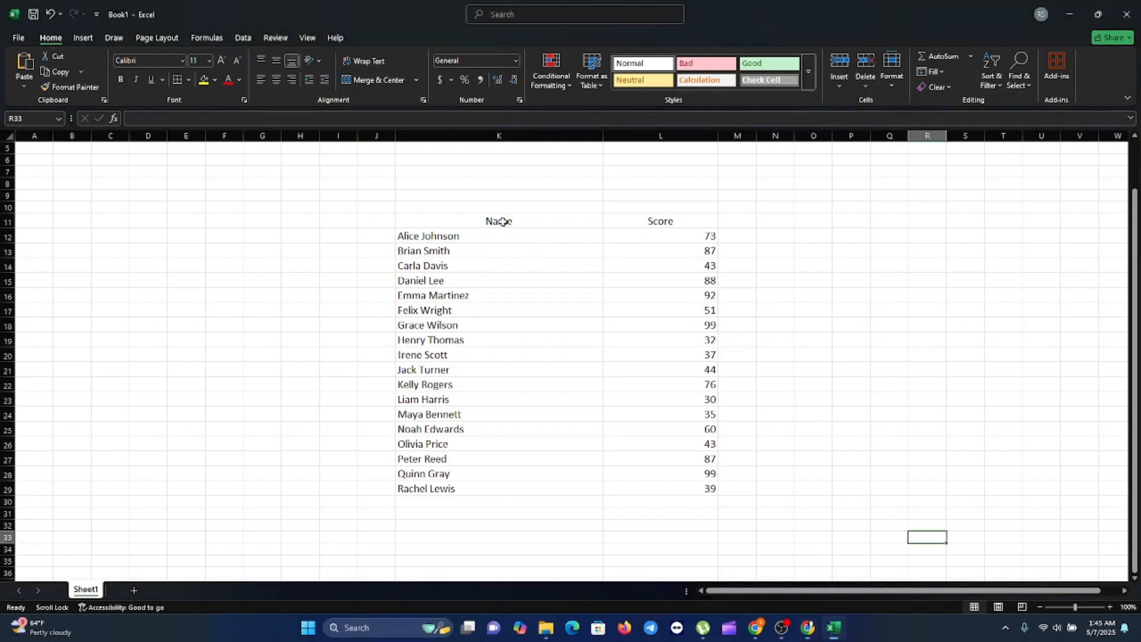
click(507, 227)
click(121, 79)
click(659, 223)
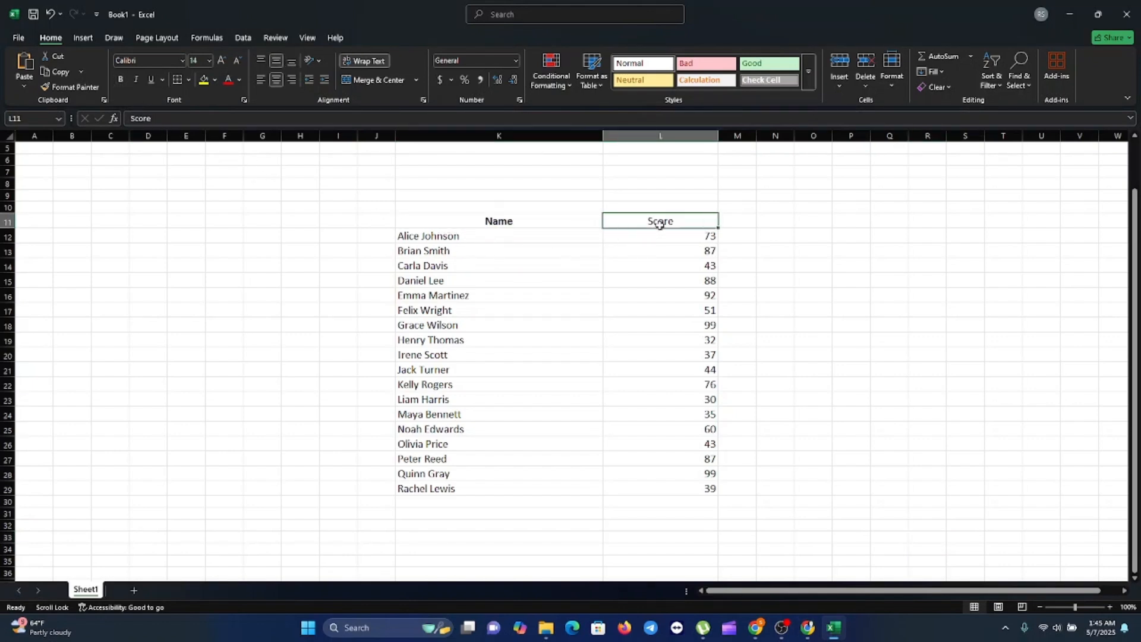
click(120, 79)
click(860, 410)
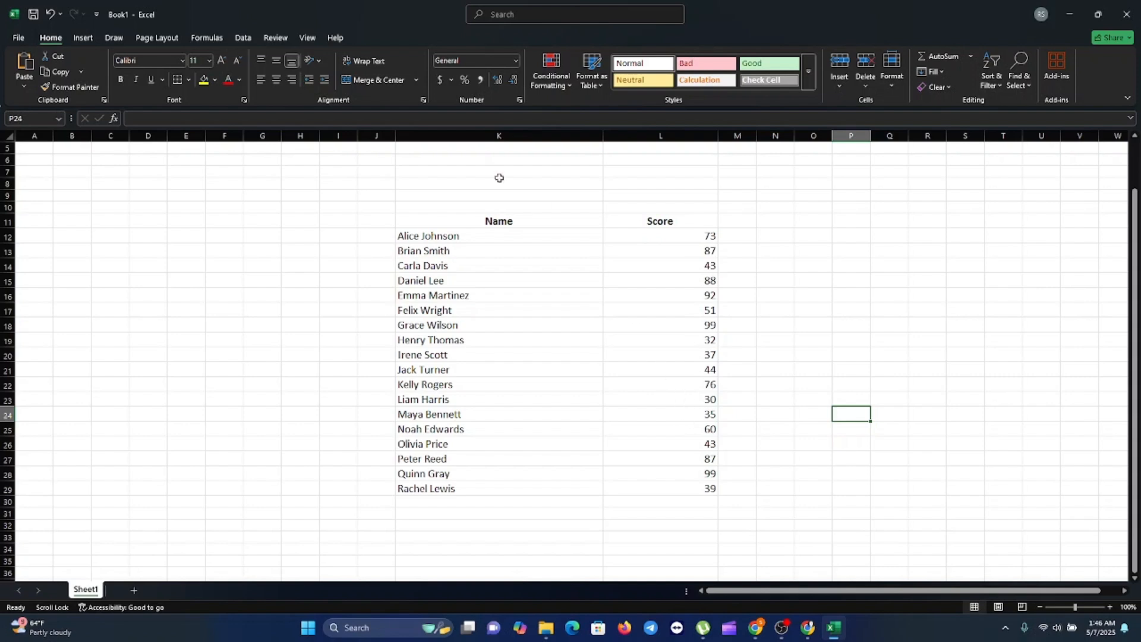
- Select the scores in L12:L29 and preview a Greater Than highlight rule with a threshold of 80
drag(689, 238, 695, 487)
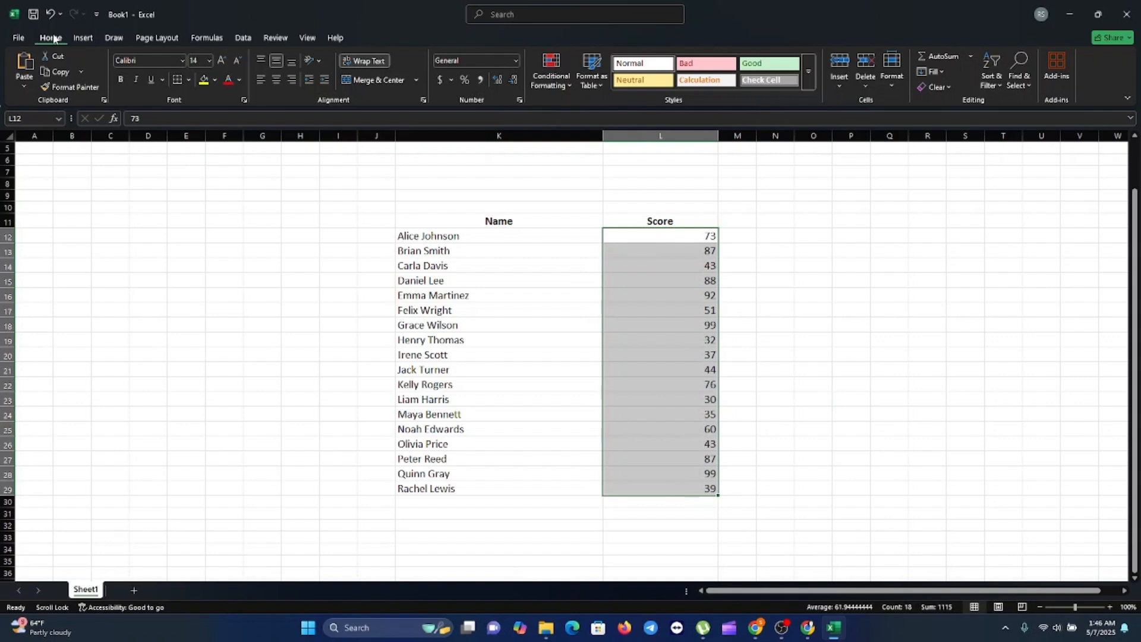
click(568, 84)
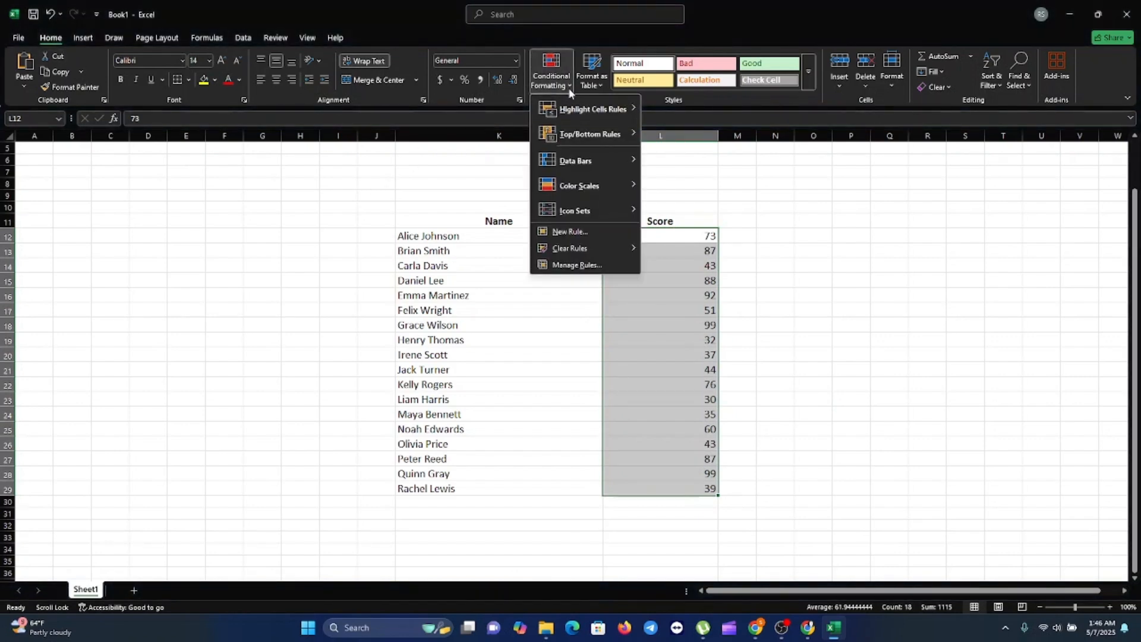
mouse_move(587, 106)
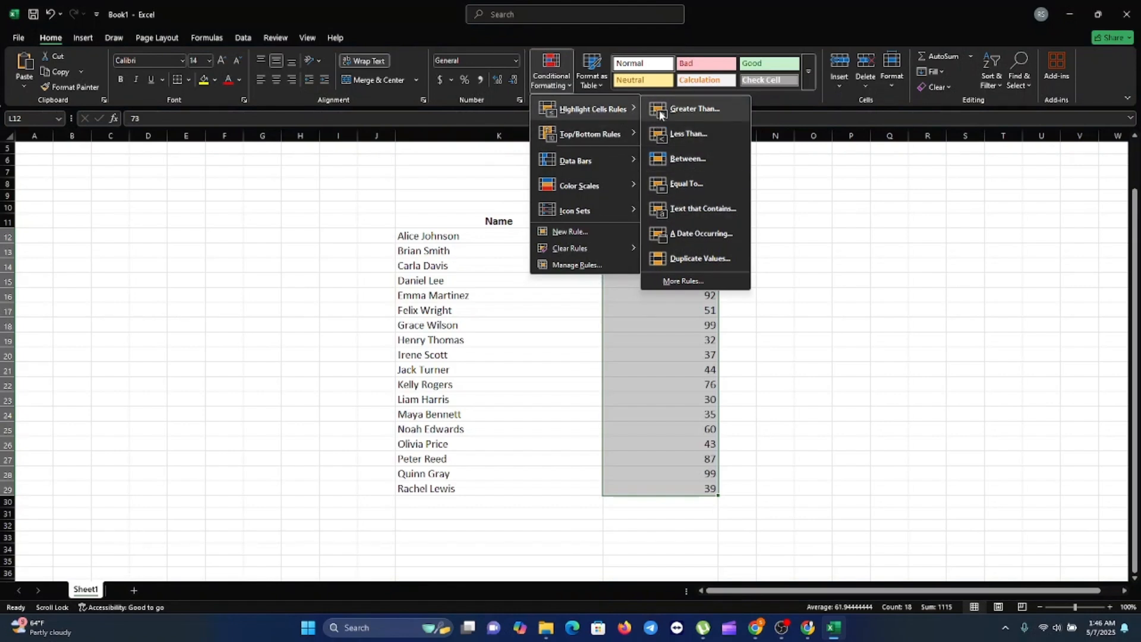
click(702, 110)
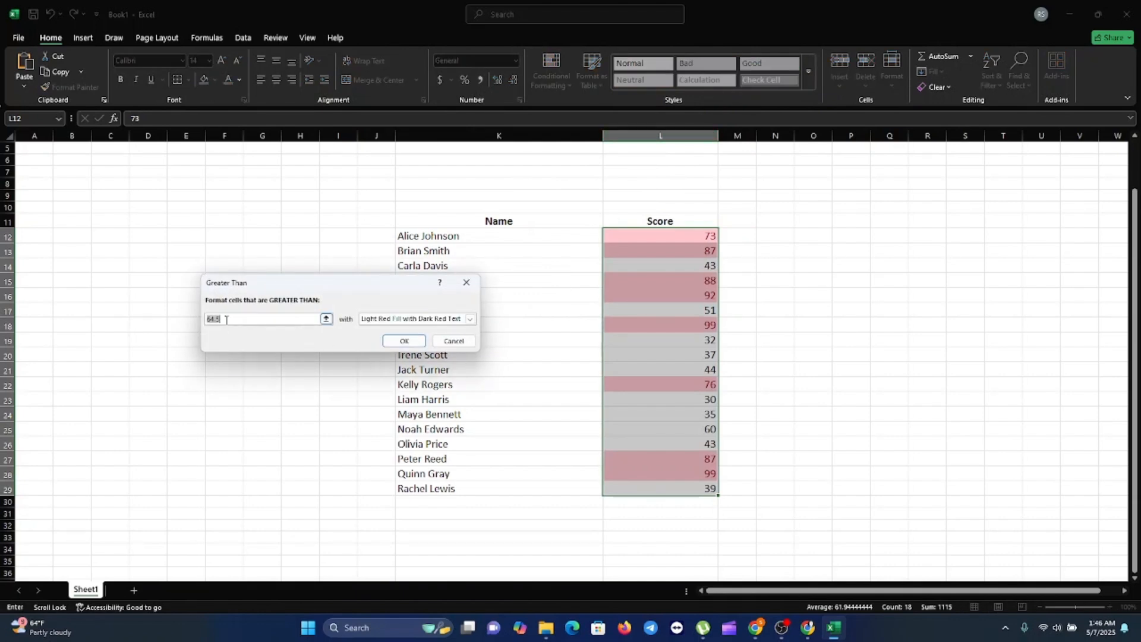
text(80)
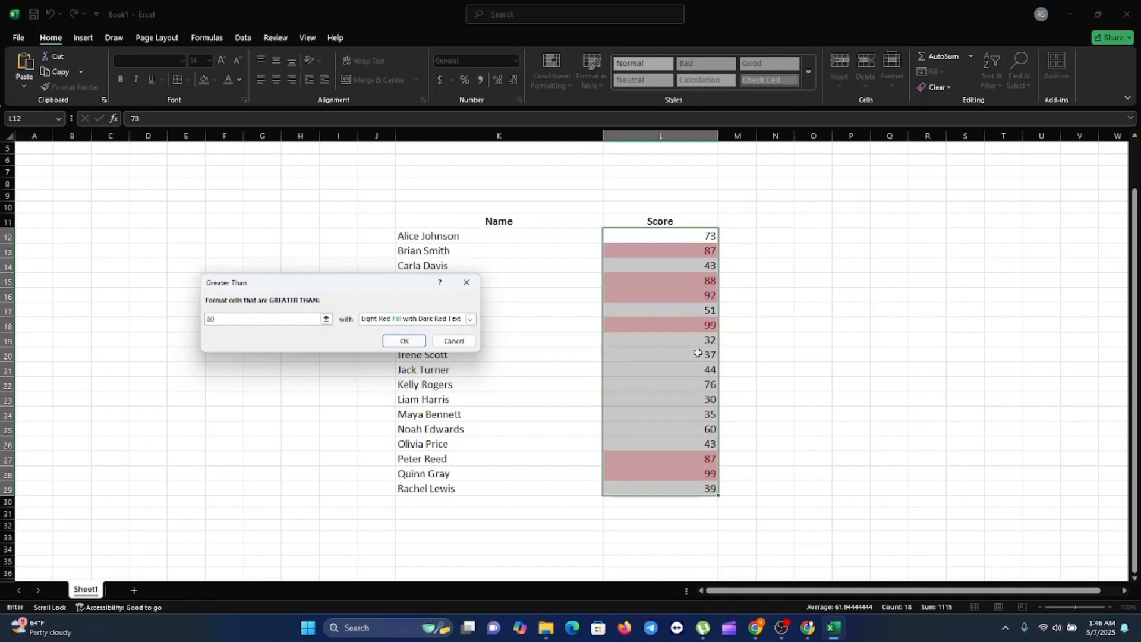
- Move the Greater Than dialog away from the data and try thresholds of 50 and 60
drag(381, 286, 231, 259)
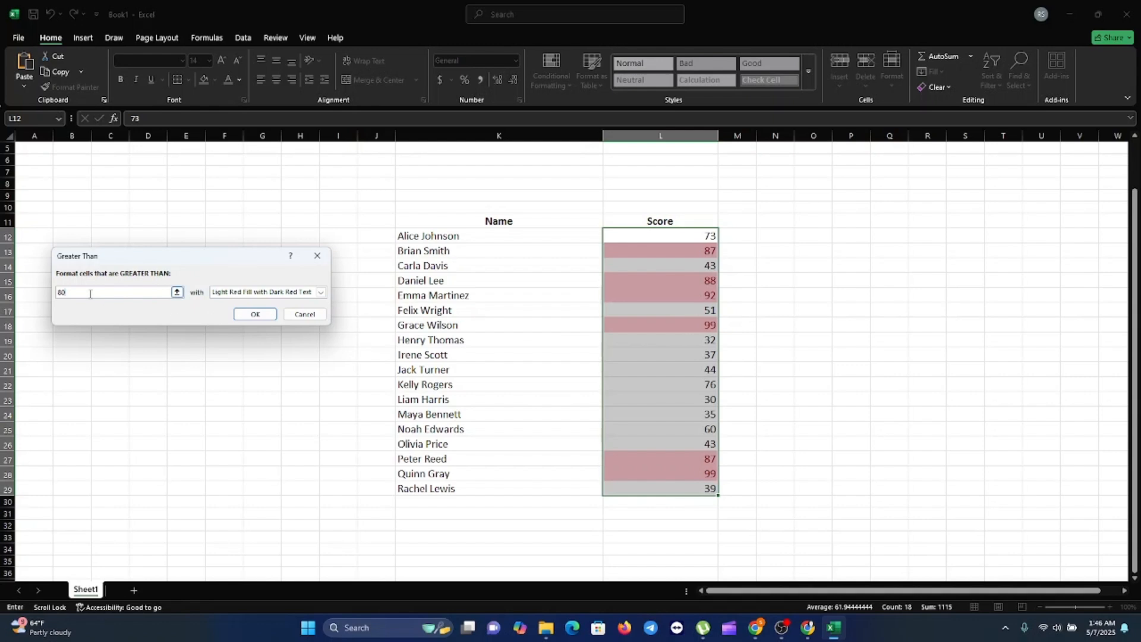
key(BackSpace)
key(BackSpace)
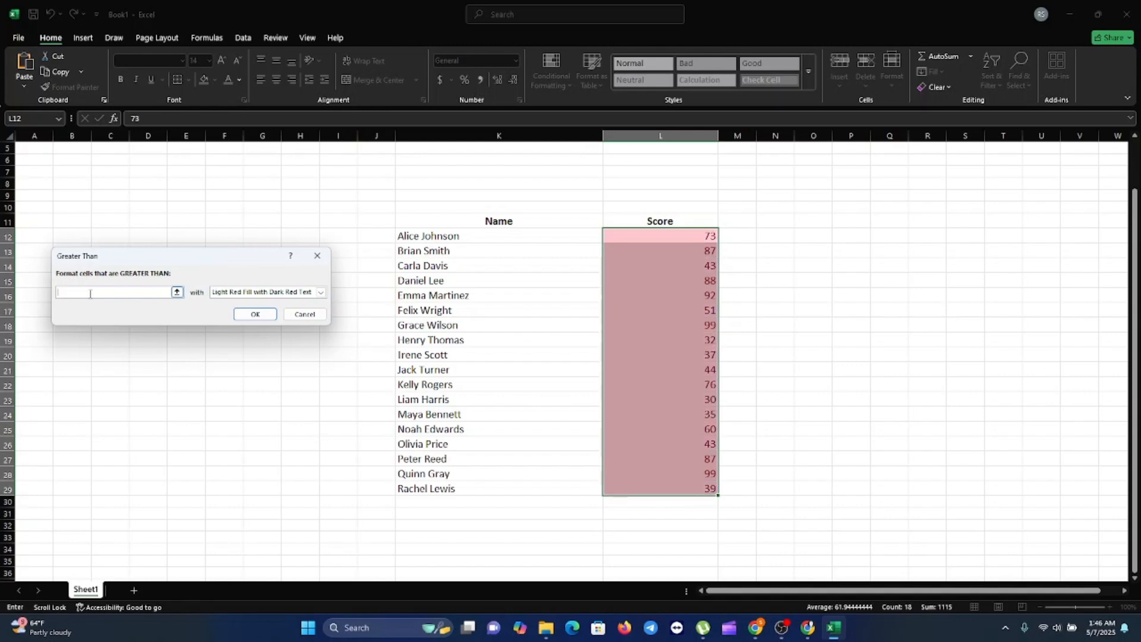
text(50)
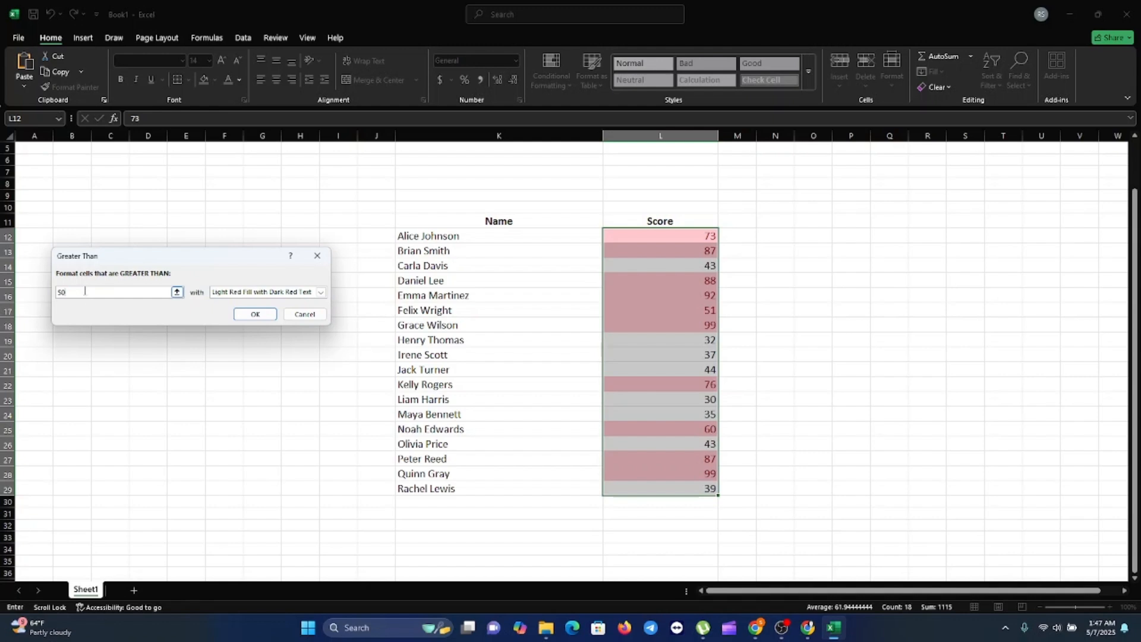
key(BackSpace)
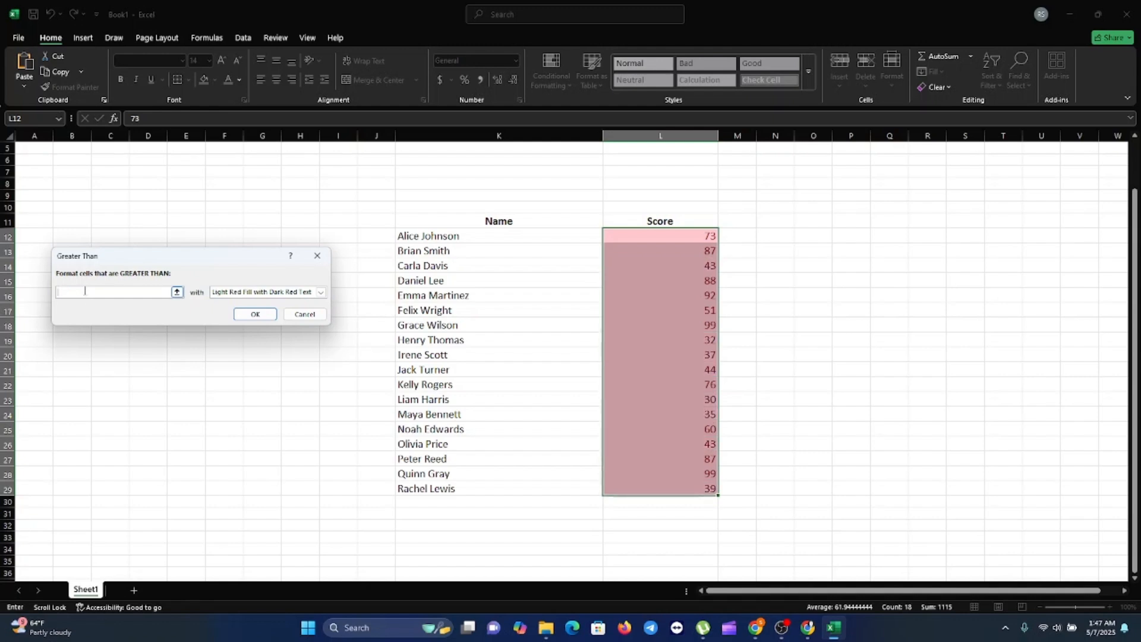
text(0)
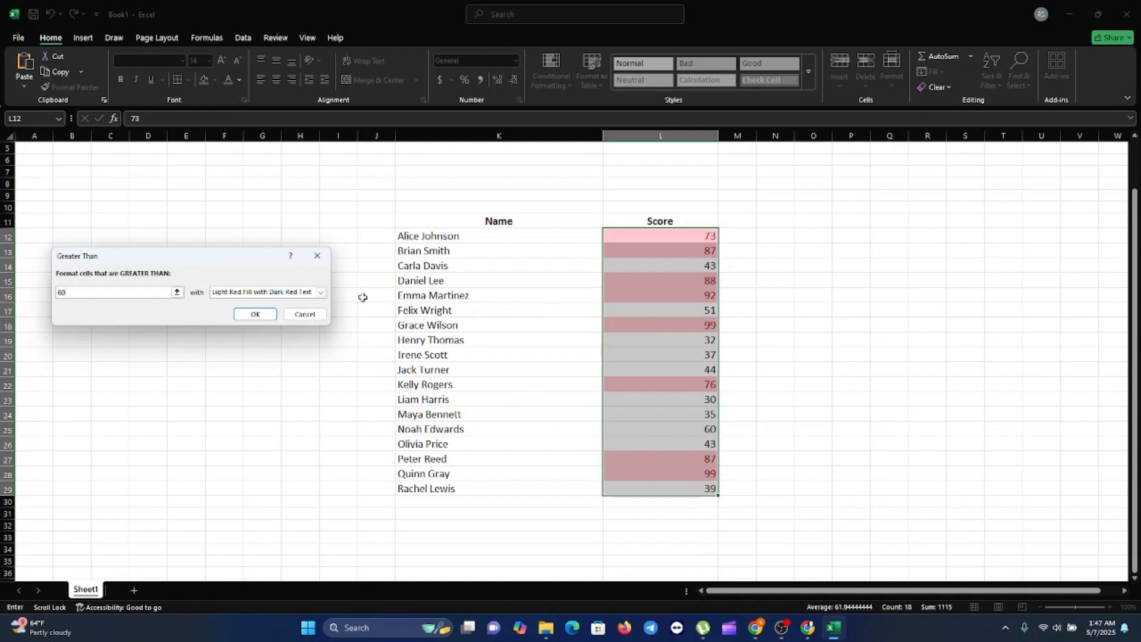
- Preview Green Fill with Dark Green Text and Custom Format for the Greater Than rule, and discard the rule
click(321, 292)
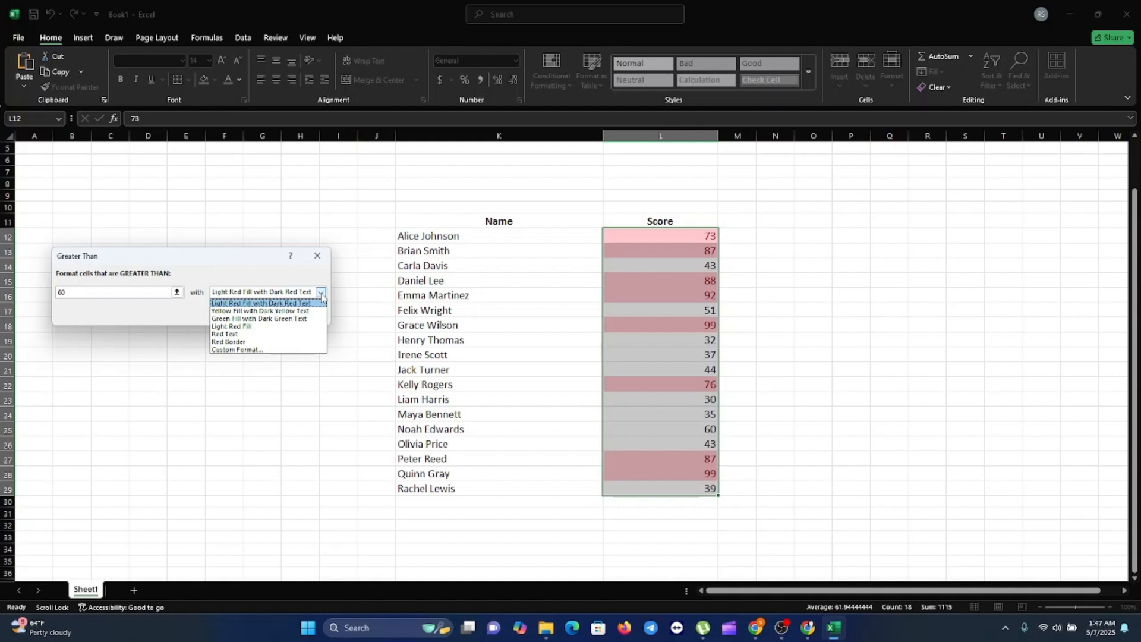
click(251, 319)
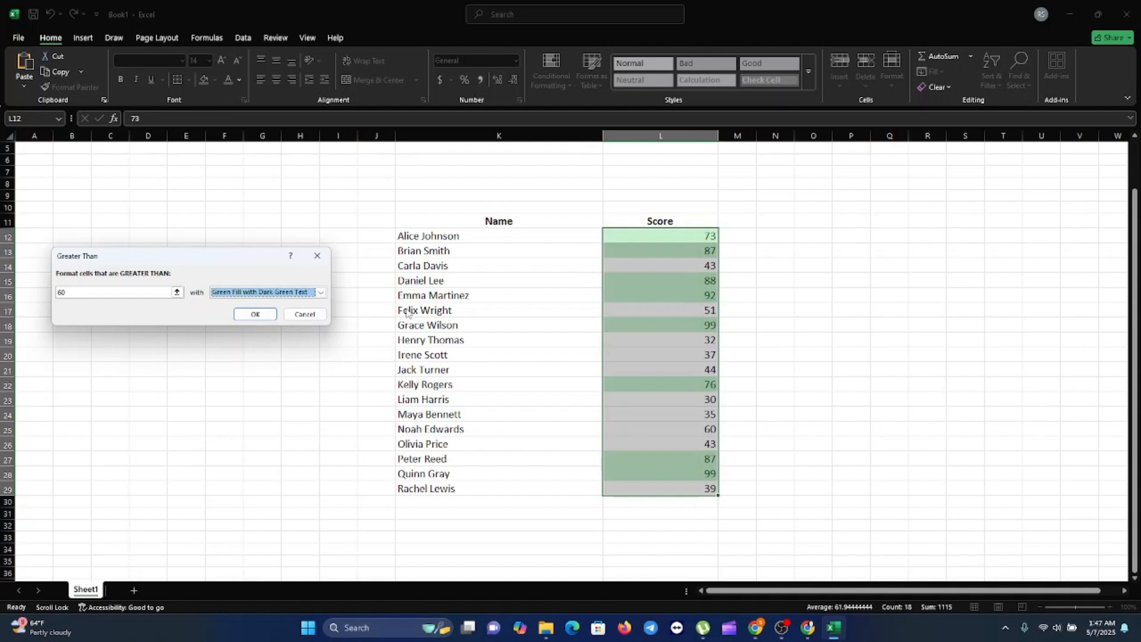
click(321, 293)
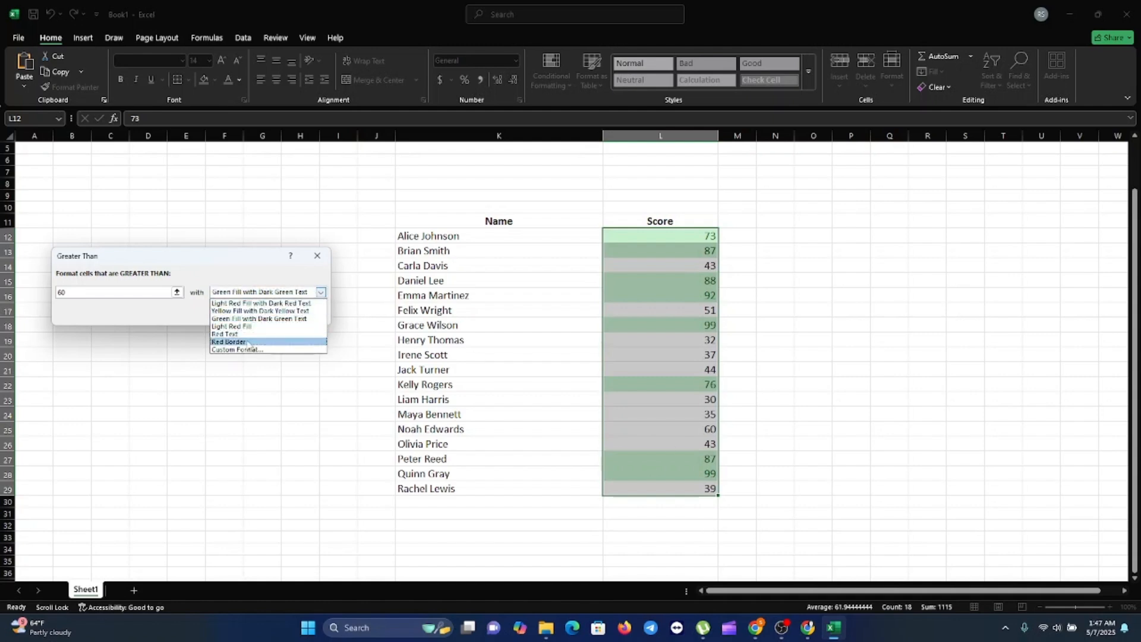
click(252, 350)
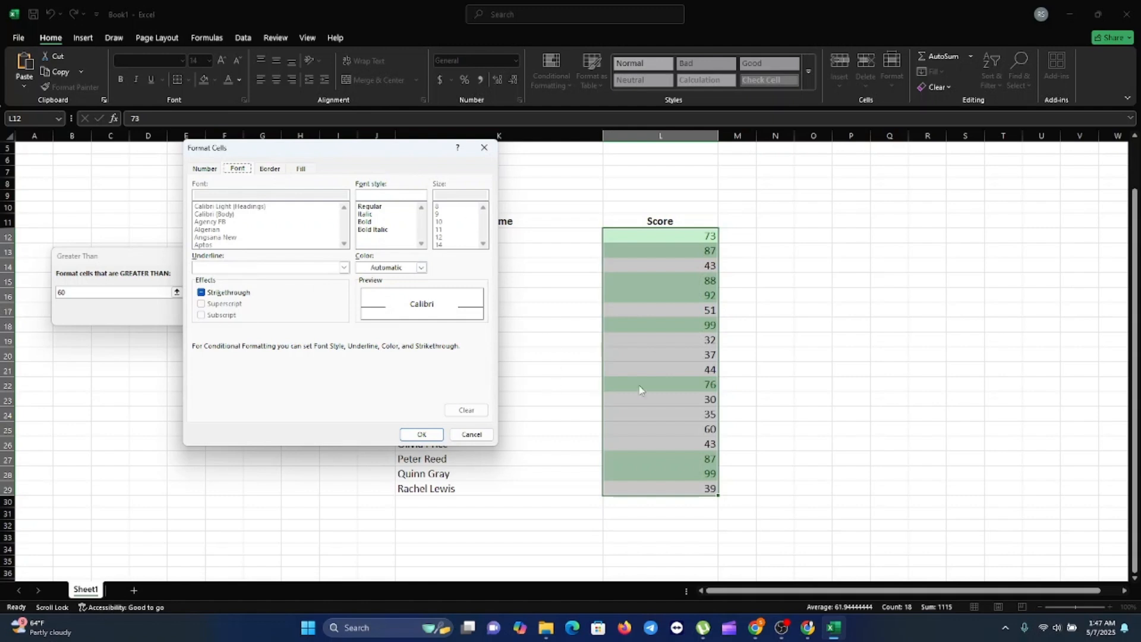
click(416, 435)
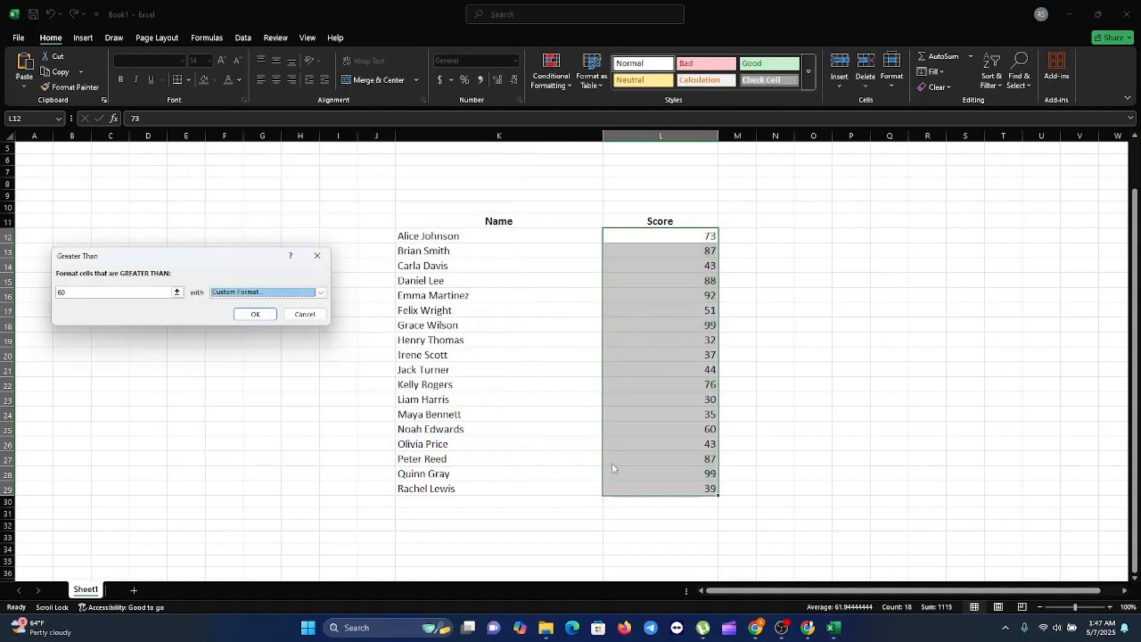
click(317, 257)
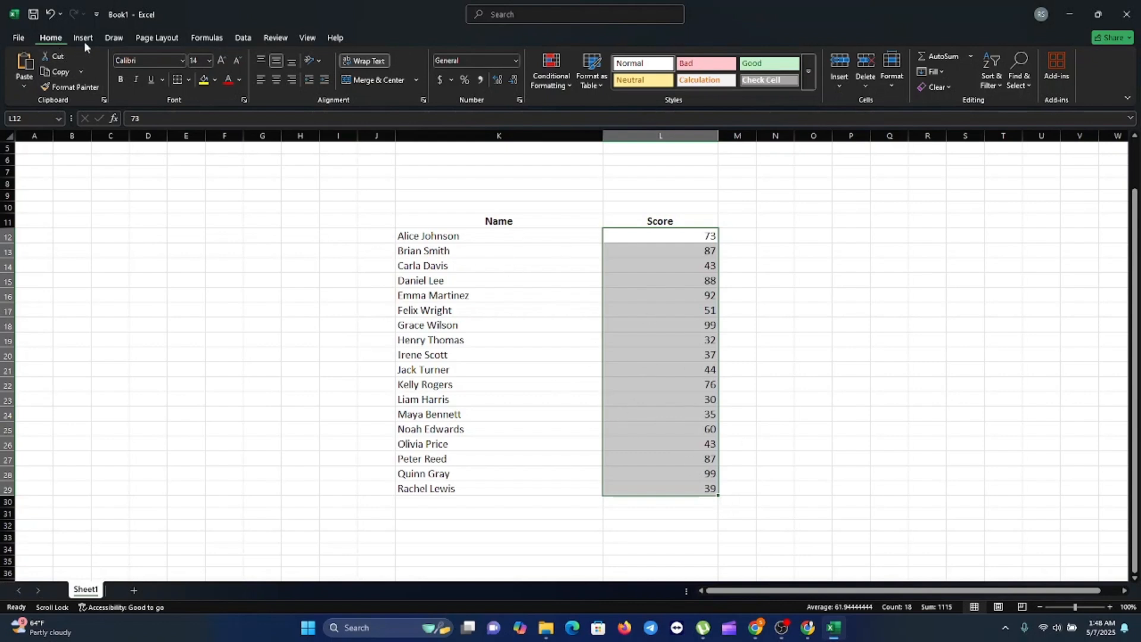
- Try a Less Than highlight rule on the scores with thresholds 70 and 50 and Green Fill with Dark Green Text, and discard it
click(565, 80)
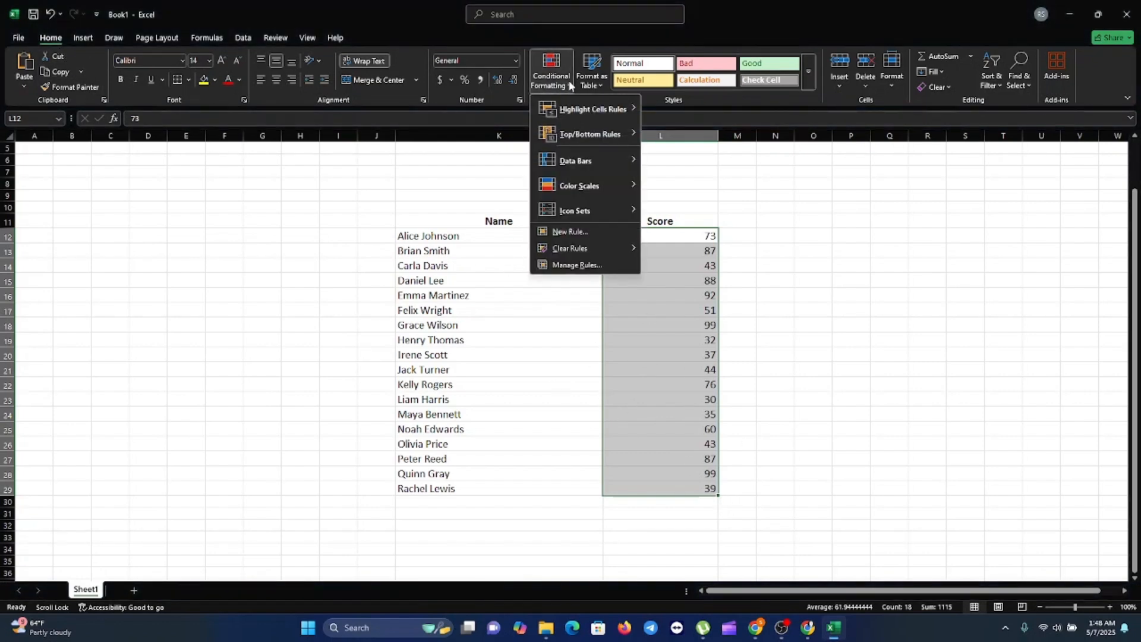
mouse_move(612, 111)
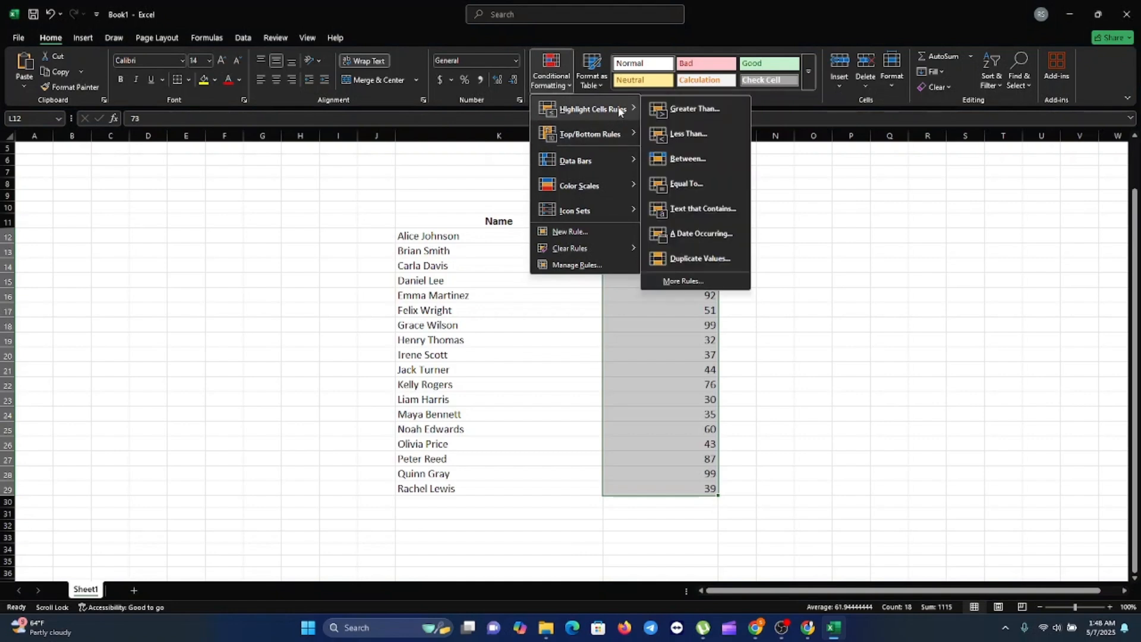
click(689, 135)
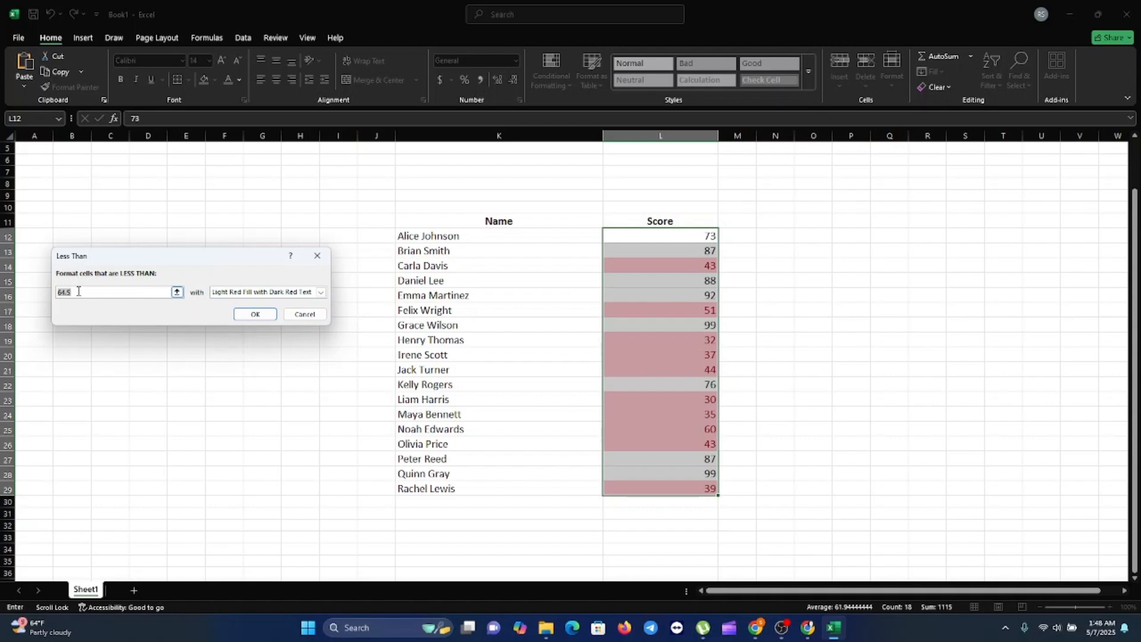
text(70)
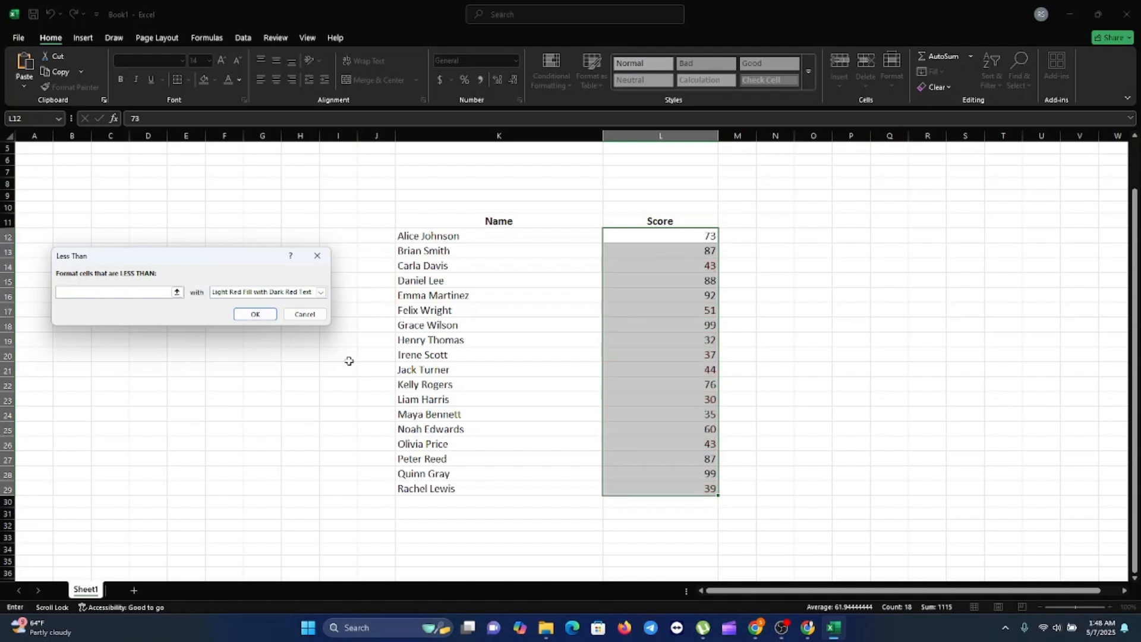
text(0)
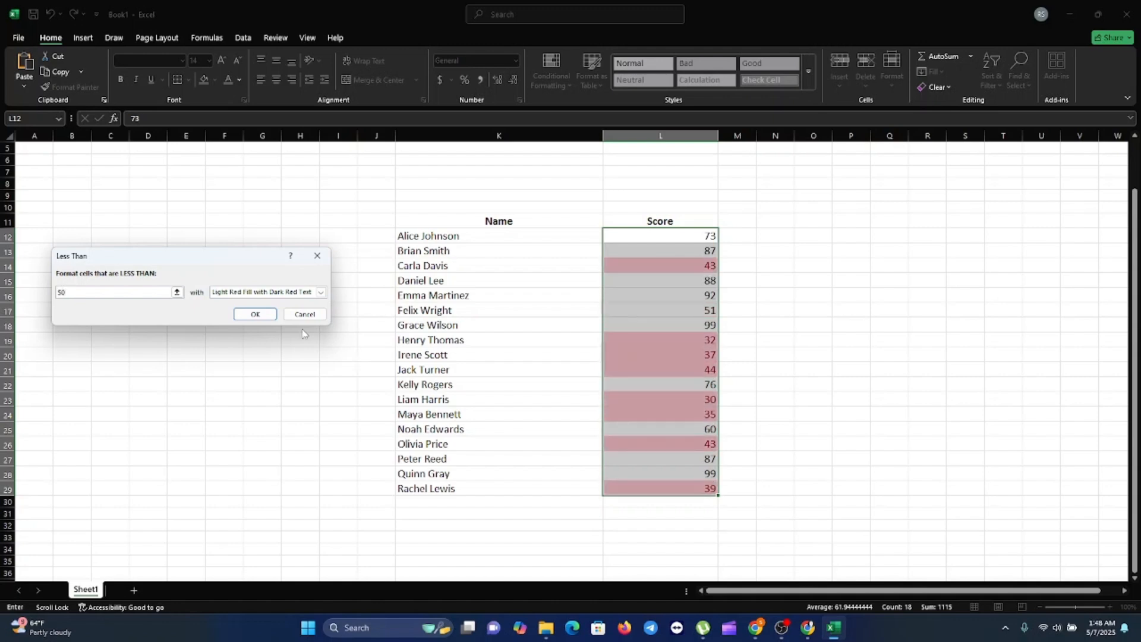
click(321, 292)
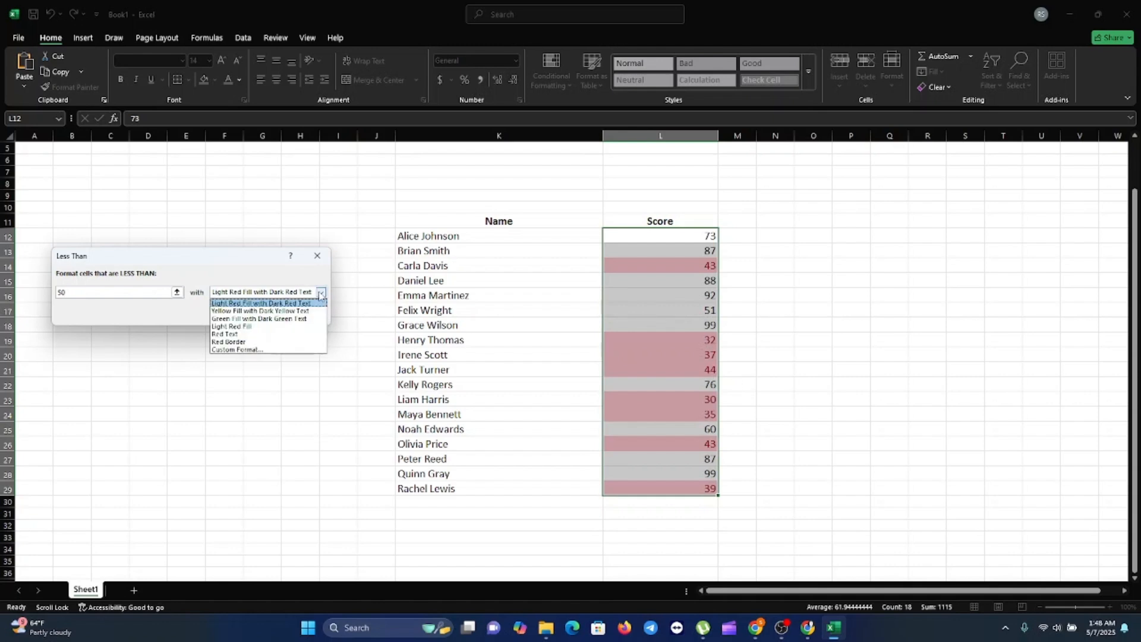
click(228, 319)
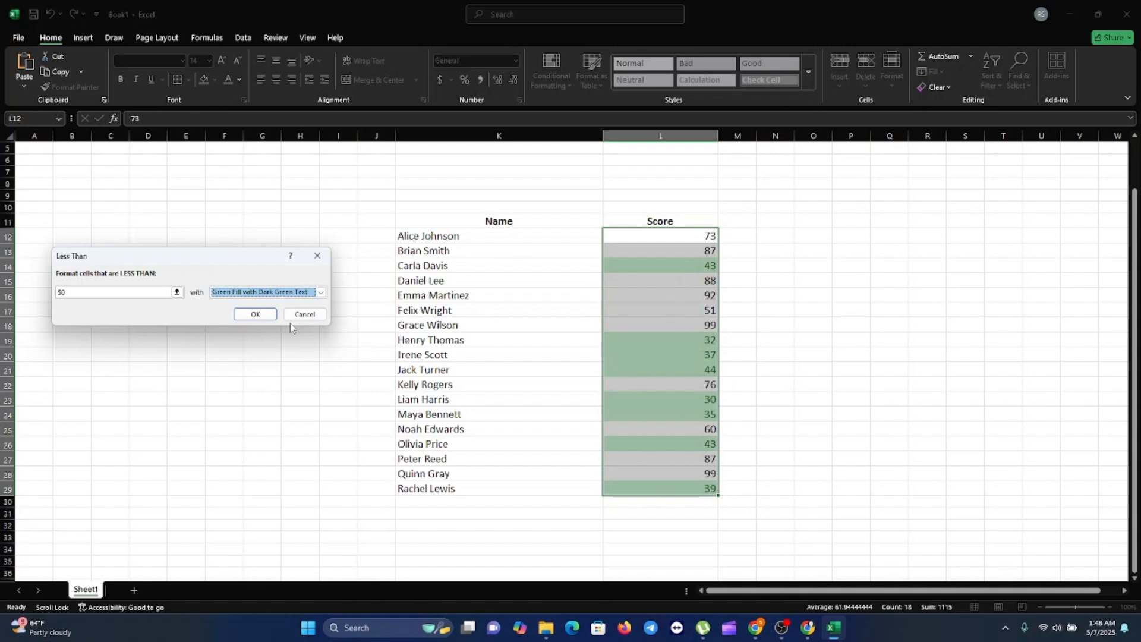
click(317, 255)
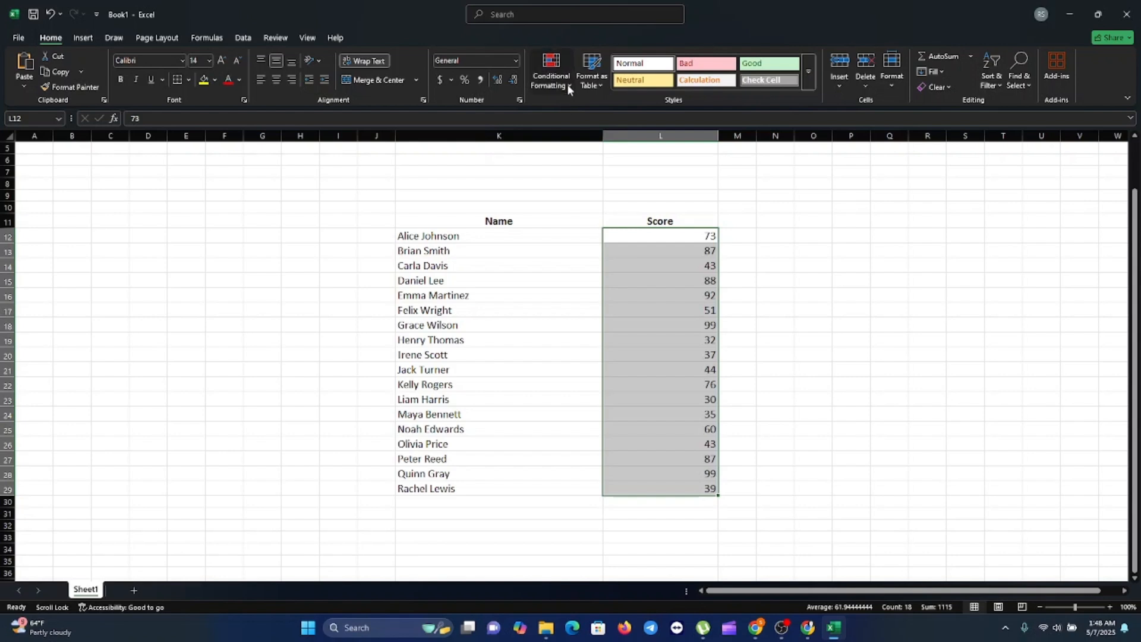
- Apply blue gradient-fill data bars to the selected scores and undo them
click(568, 86)
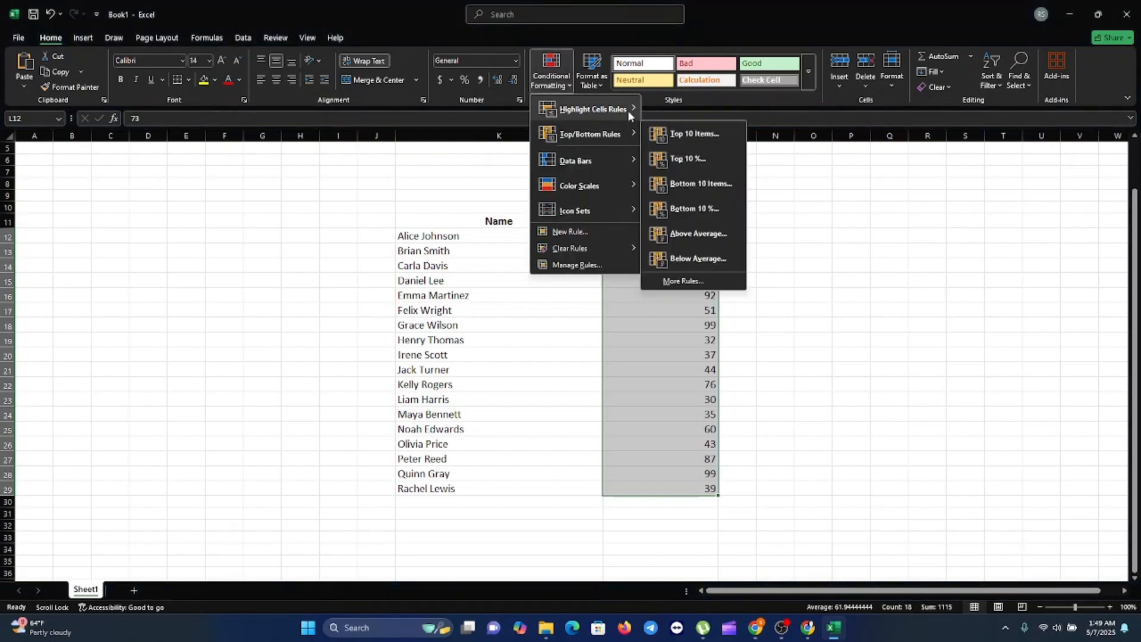
mouse_move(630, 110)
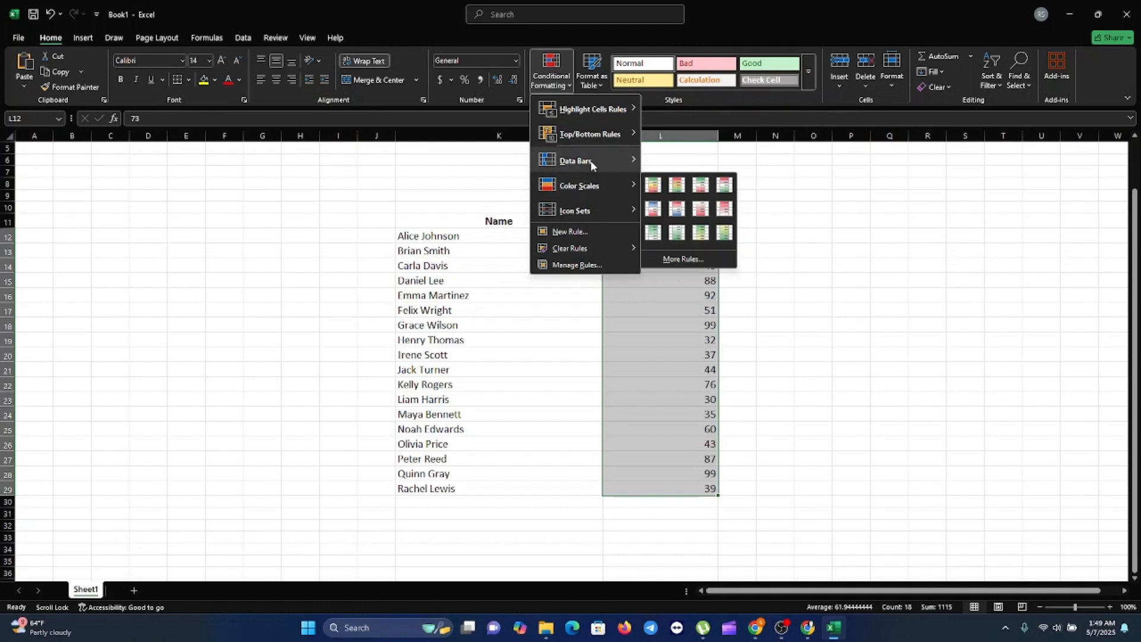
mouse_move(597, 166)
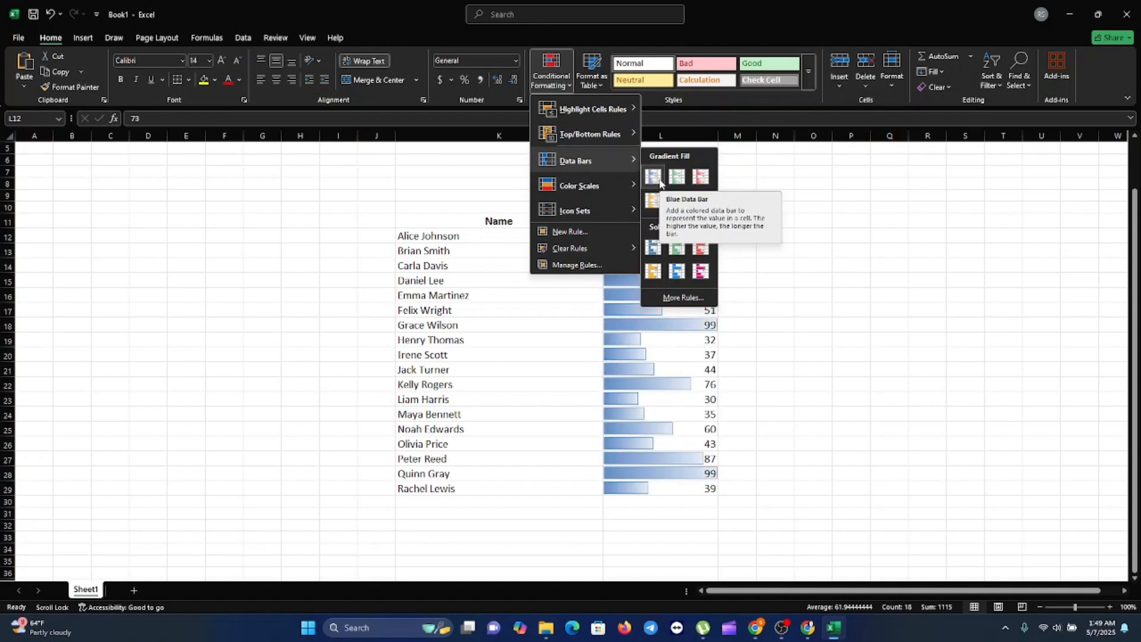
click(657, 179)
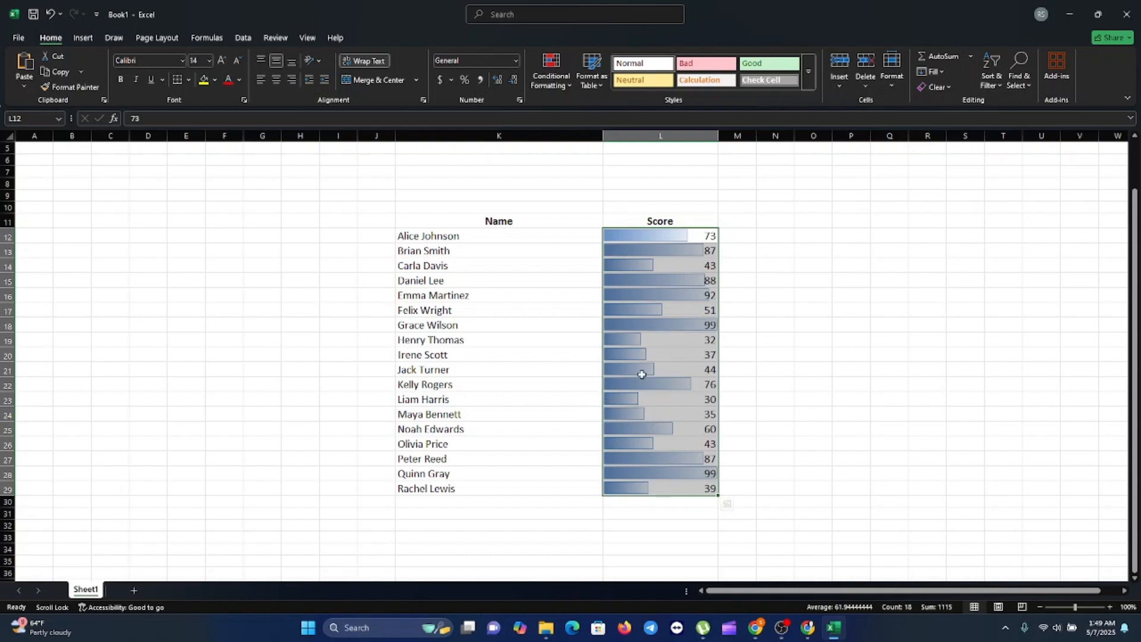
key(ctrl+z)
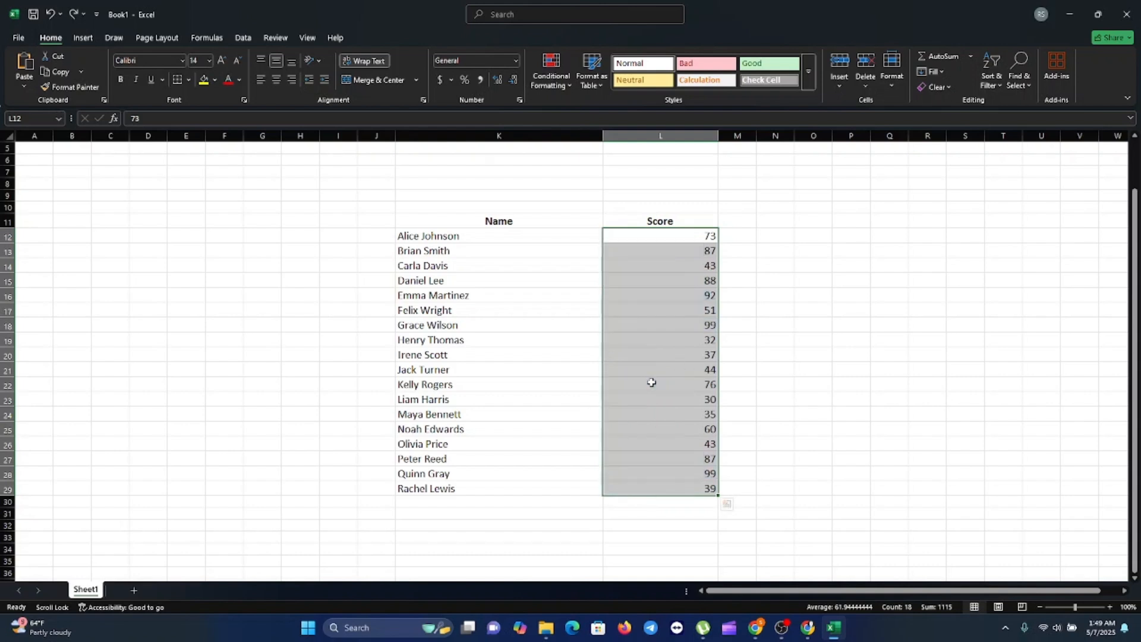
- Try a new 2-Color Scale rule from Lowest Value to Highest Value on the selected scores, and undo it
click(569, 82)
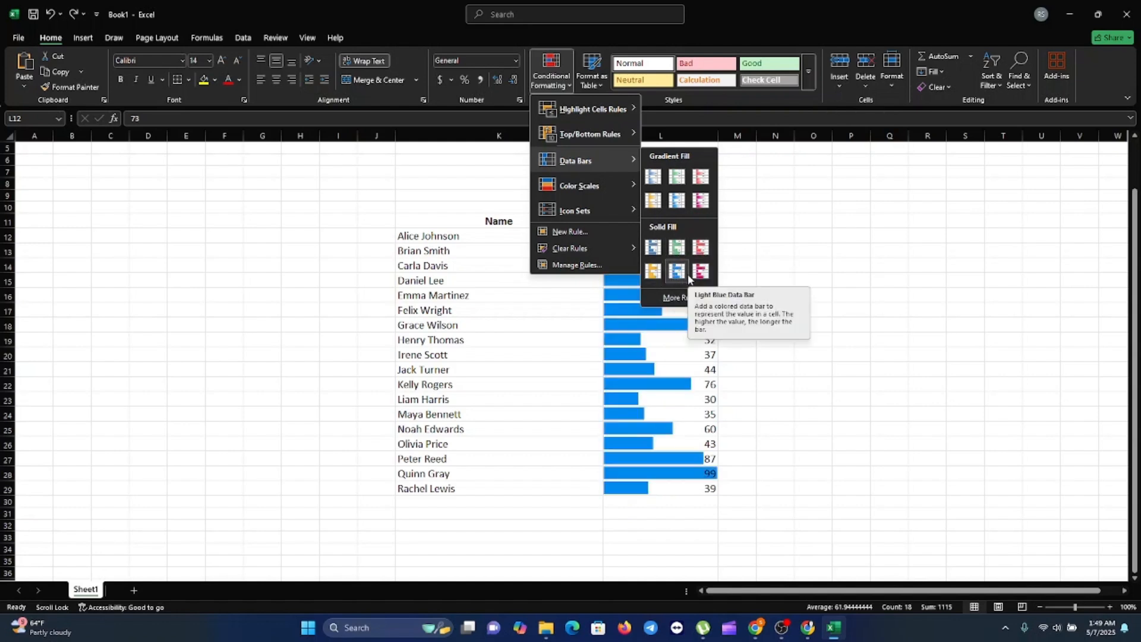
mouse_move(633, 187)
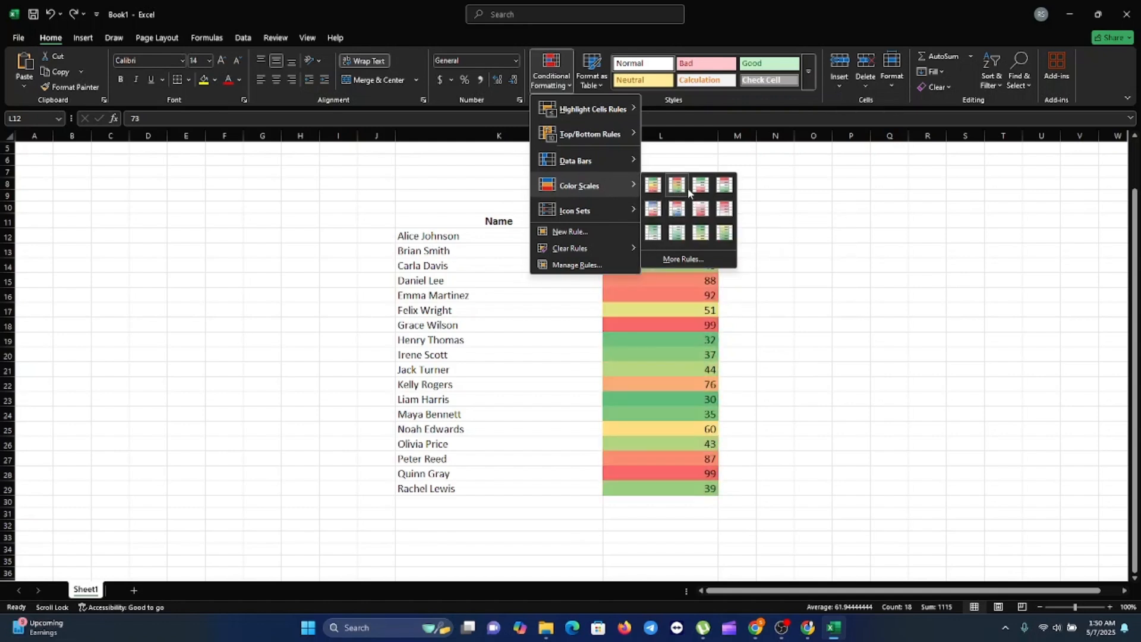
click(579, 234)
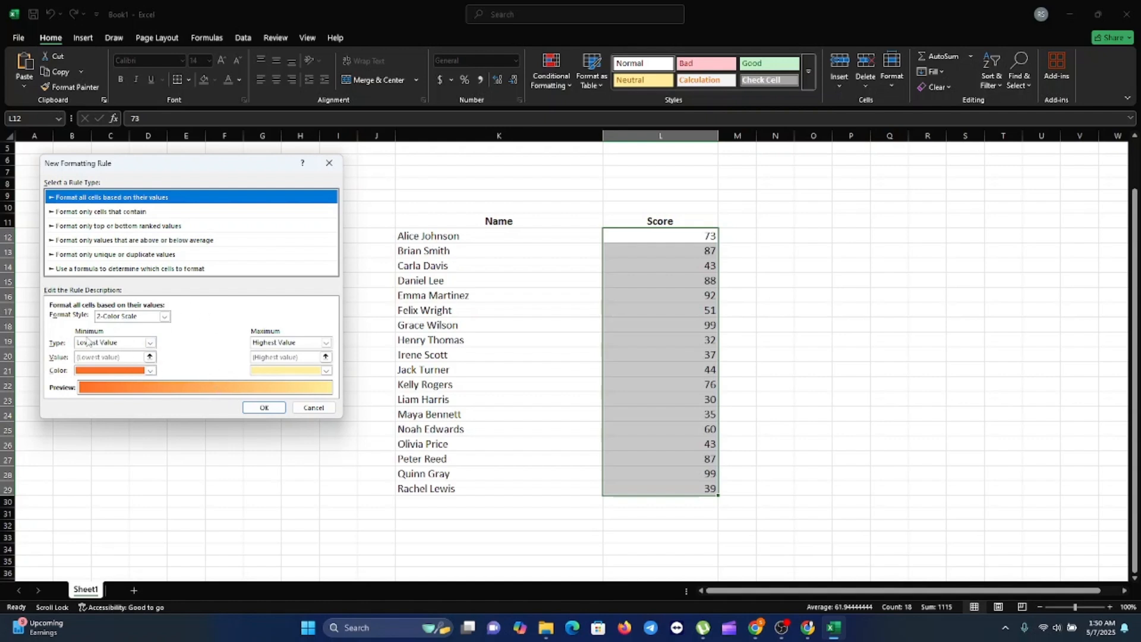
click(151, 343)
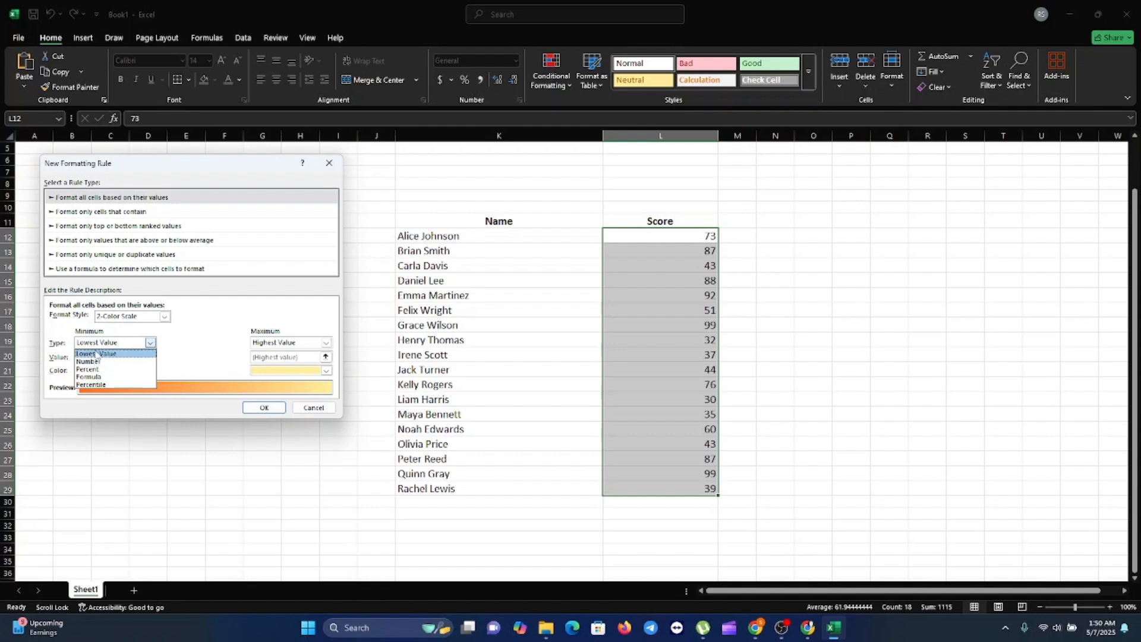
click(150, 343)
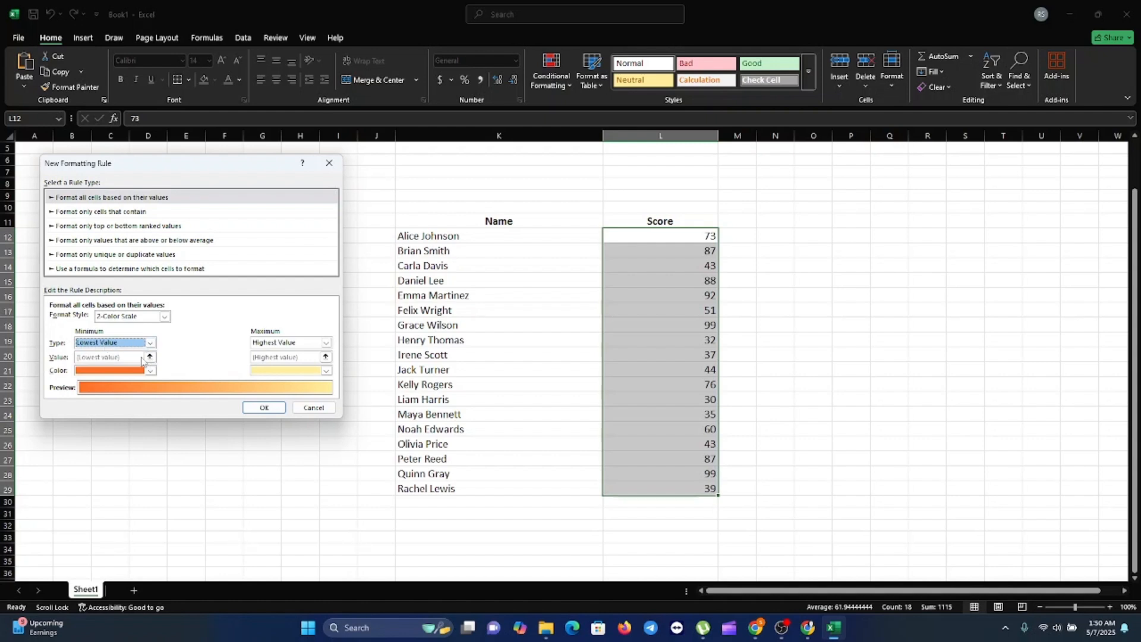
click(150, 343)
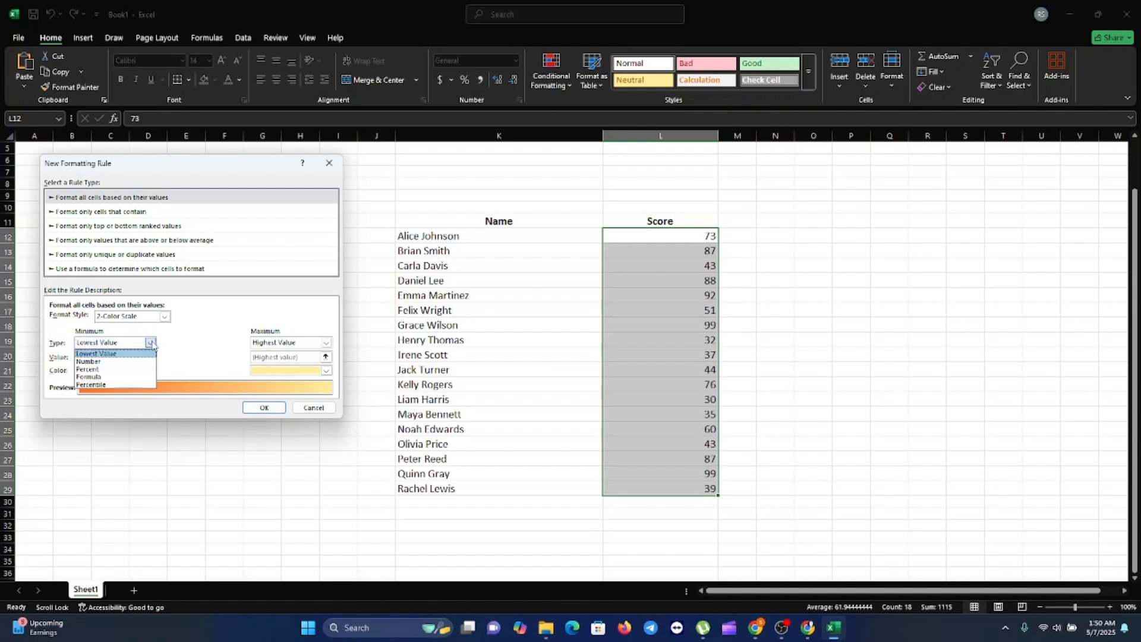
click(98, 354)
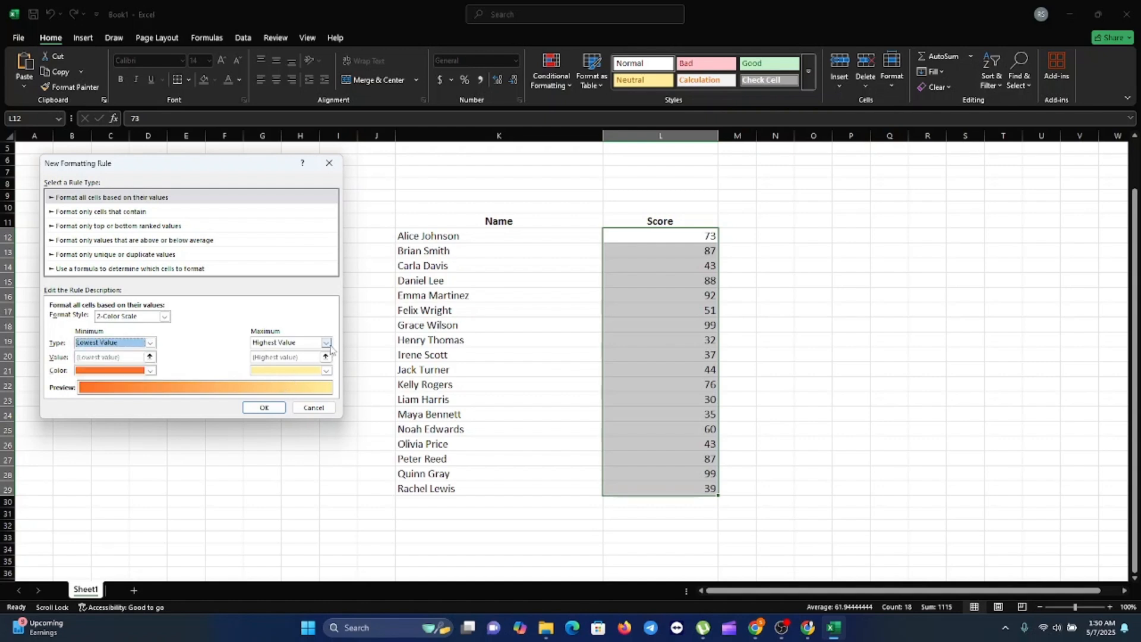
click(263, 409)
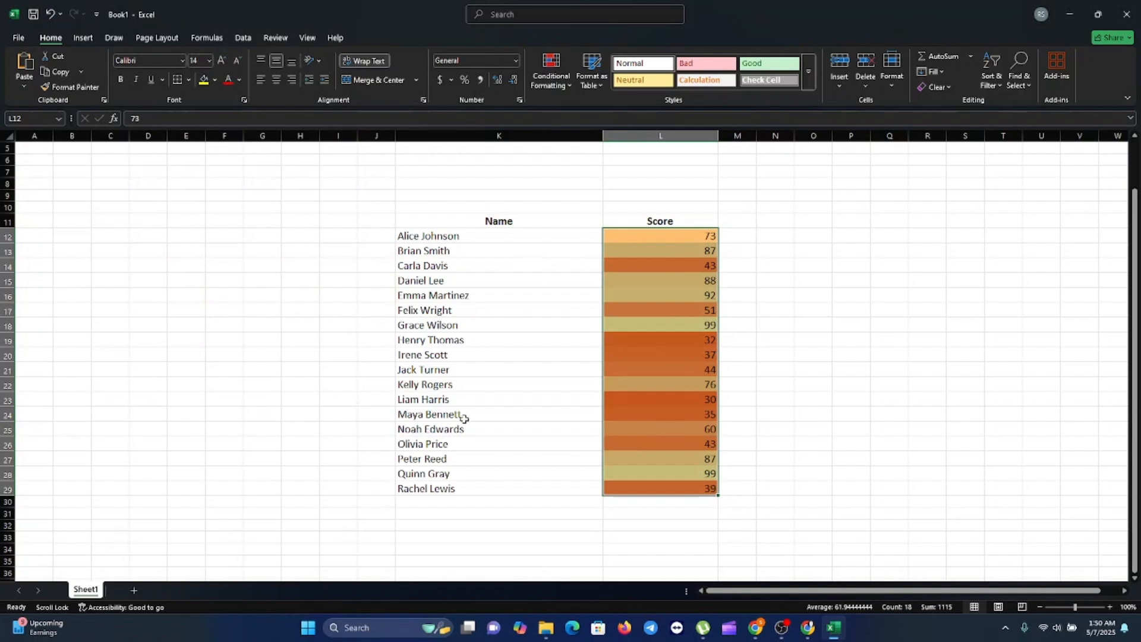
key(ctrl+z)
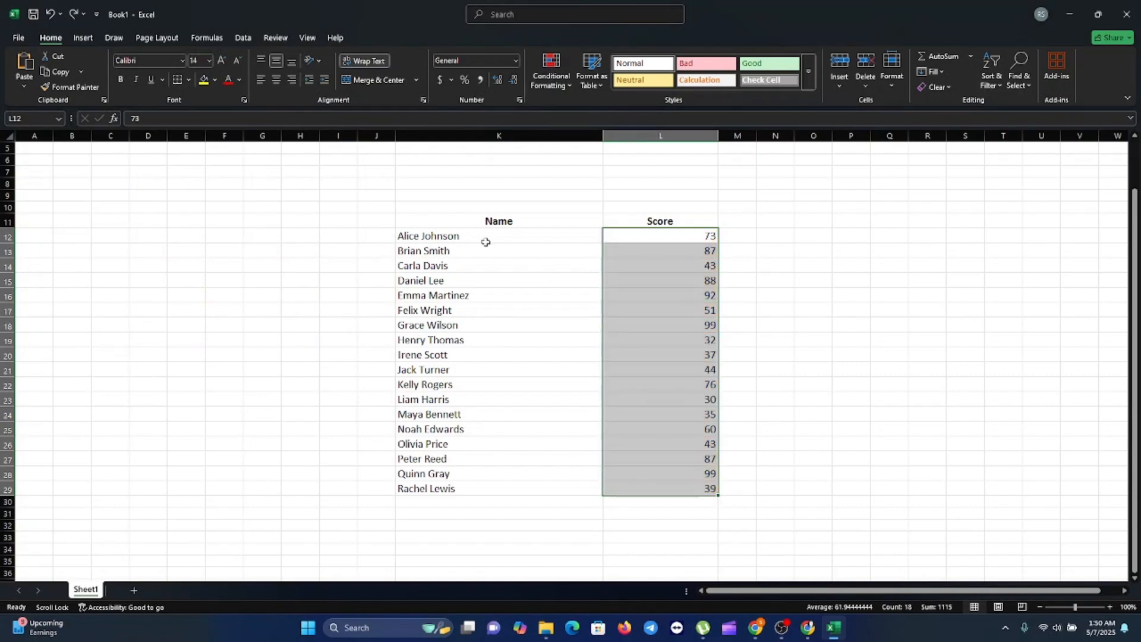
click(568, 84)
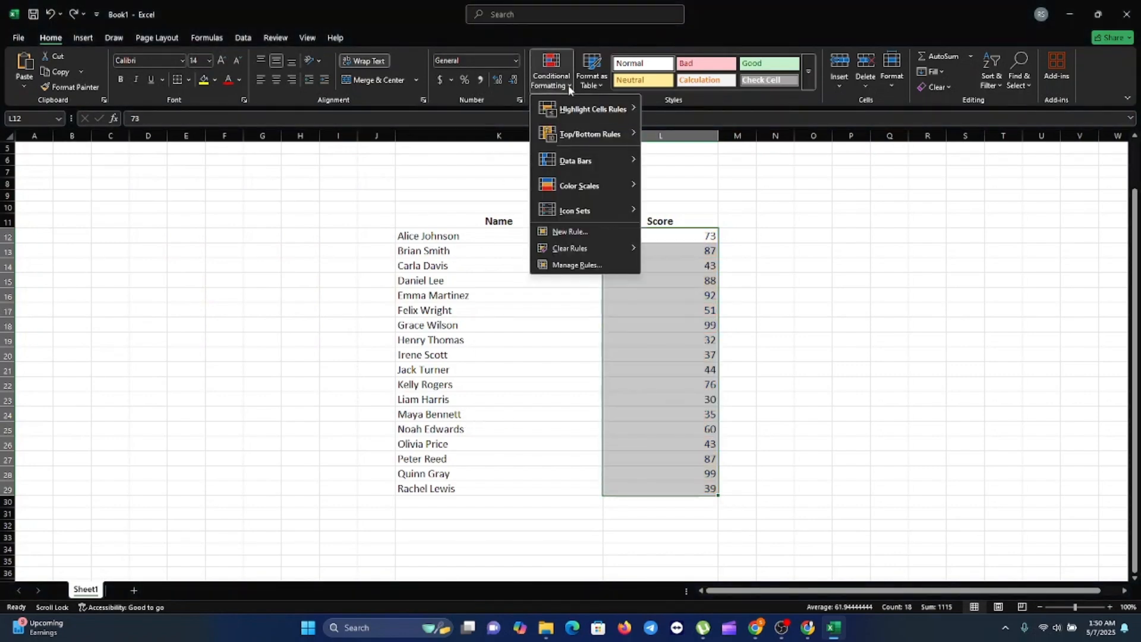
key(alt+Tab)
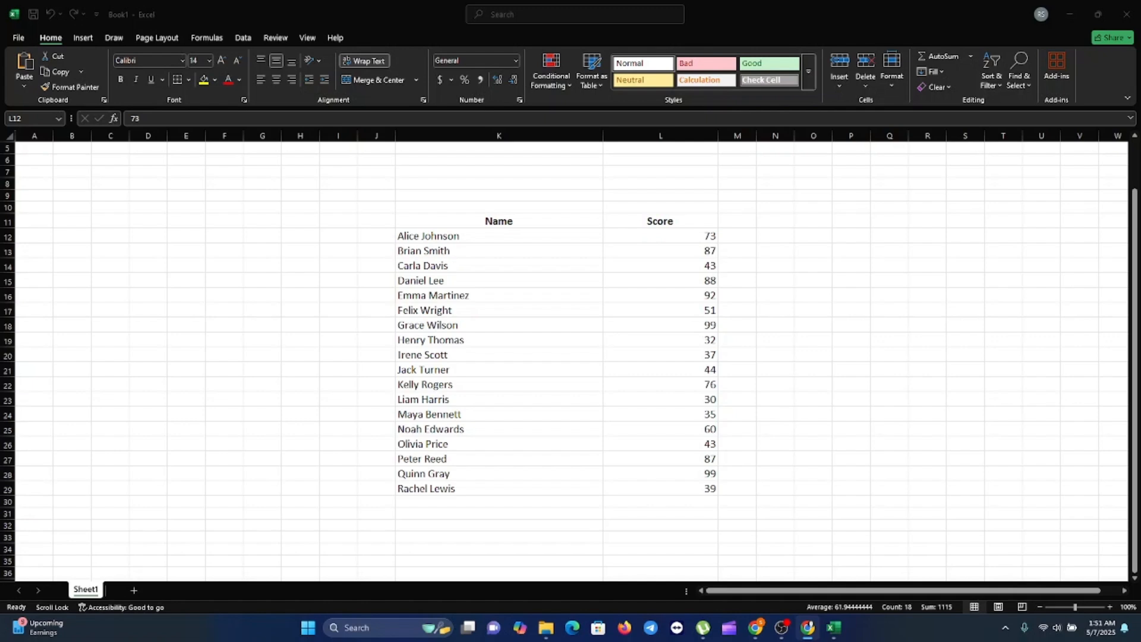
- Examine the new-rule options for containing, unique or duplicate, above or below average, and top or bottom ranked values, leaving the rule uncreated
click(567, 82)
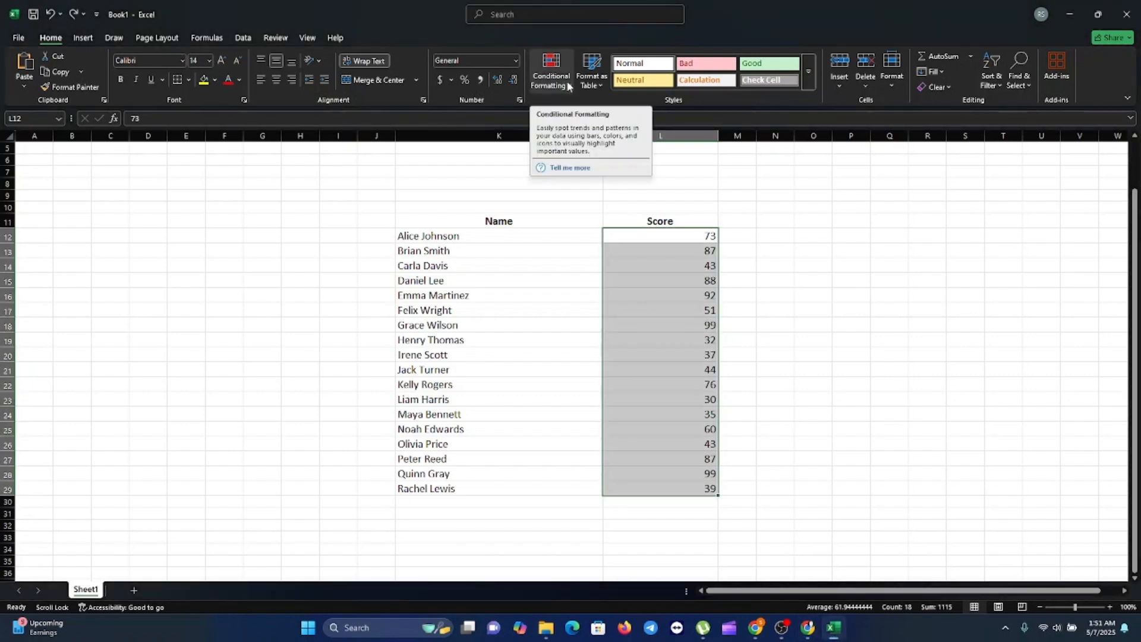
click(568, 83)
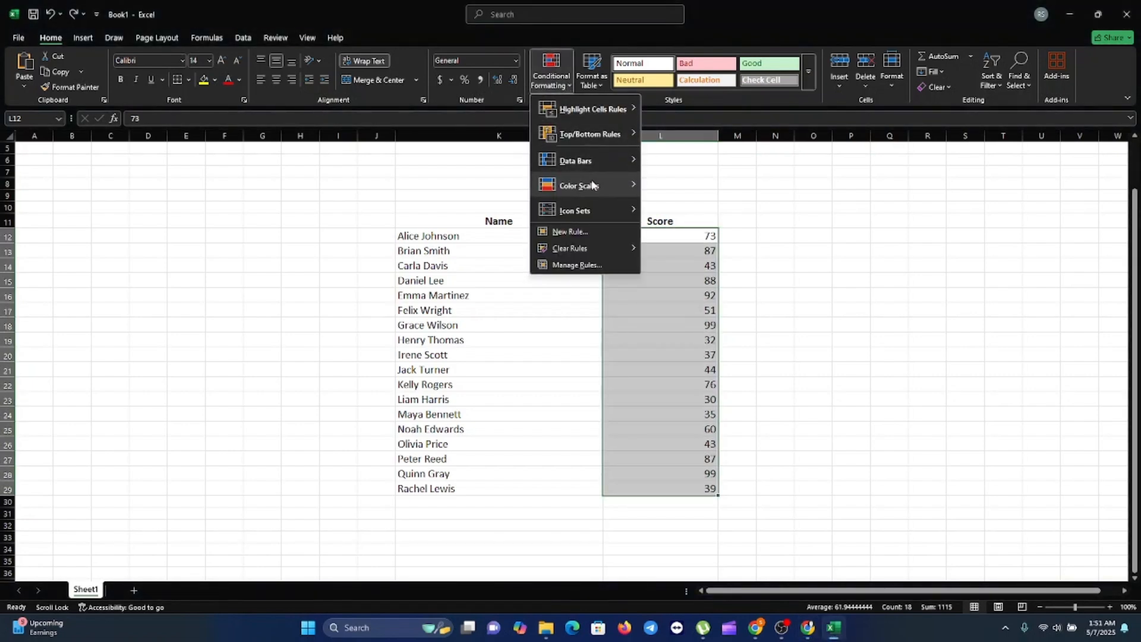
mouse_move(581, 158)
mouse_move(625, 135)
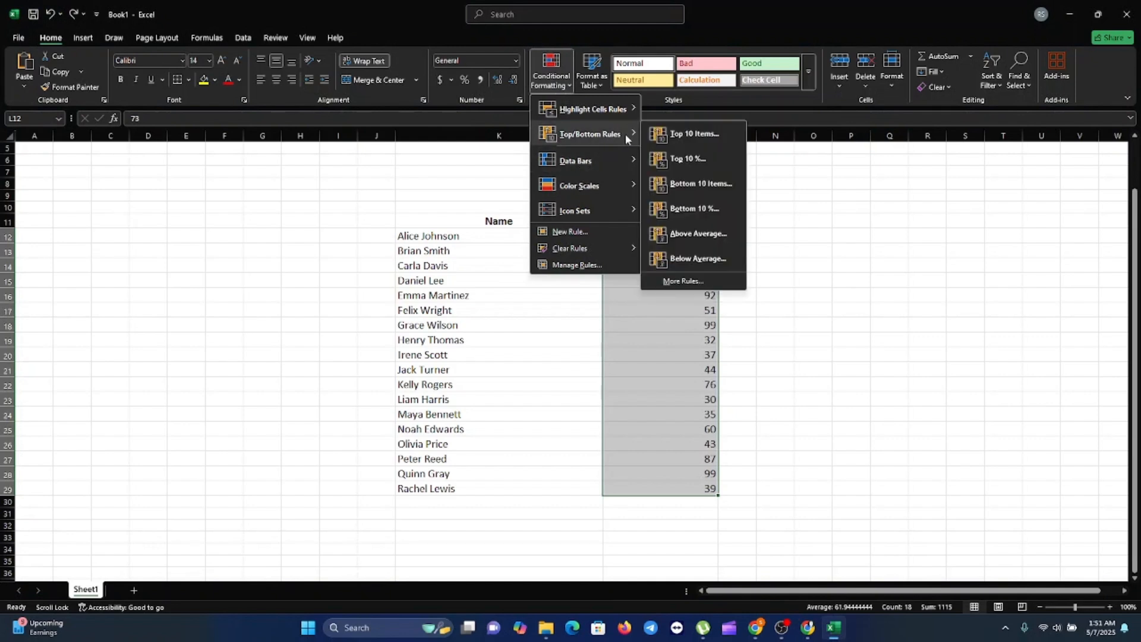
mouse_move(620, 160)
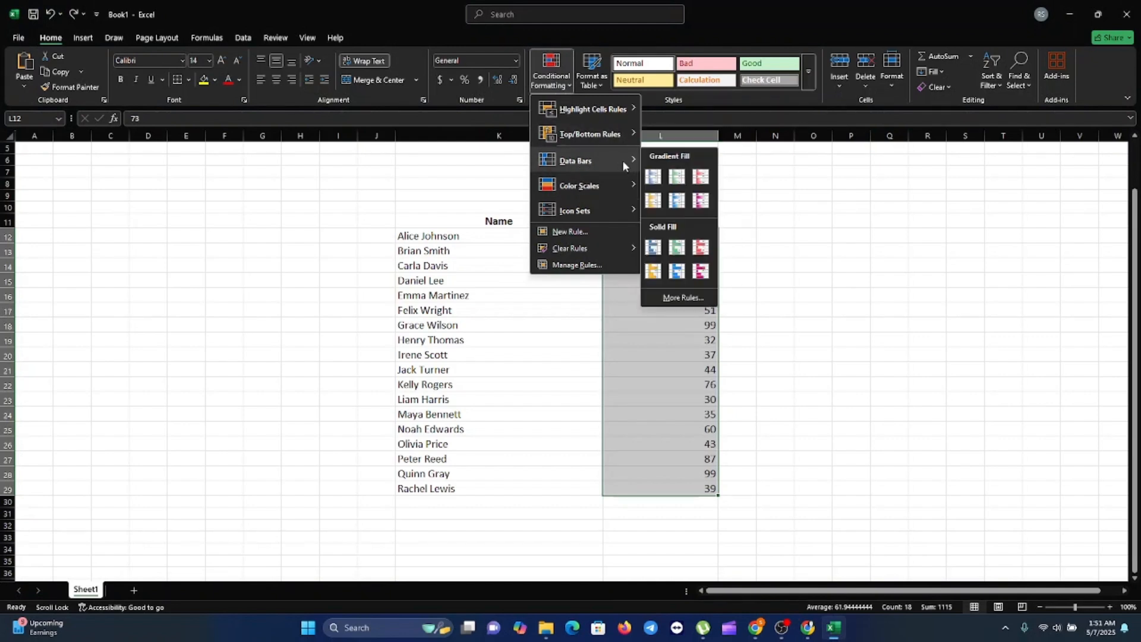
click(678, 299)
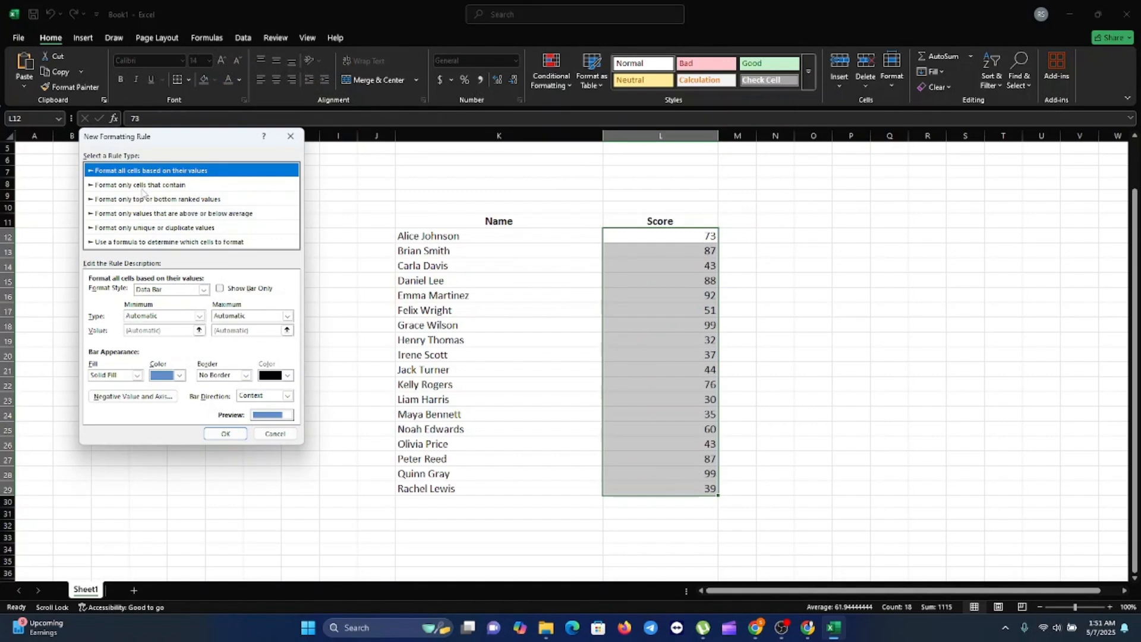
click(169, 190)
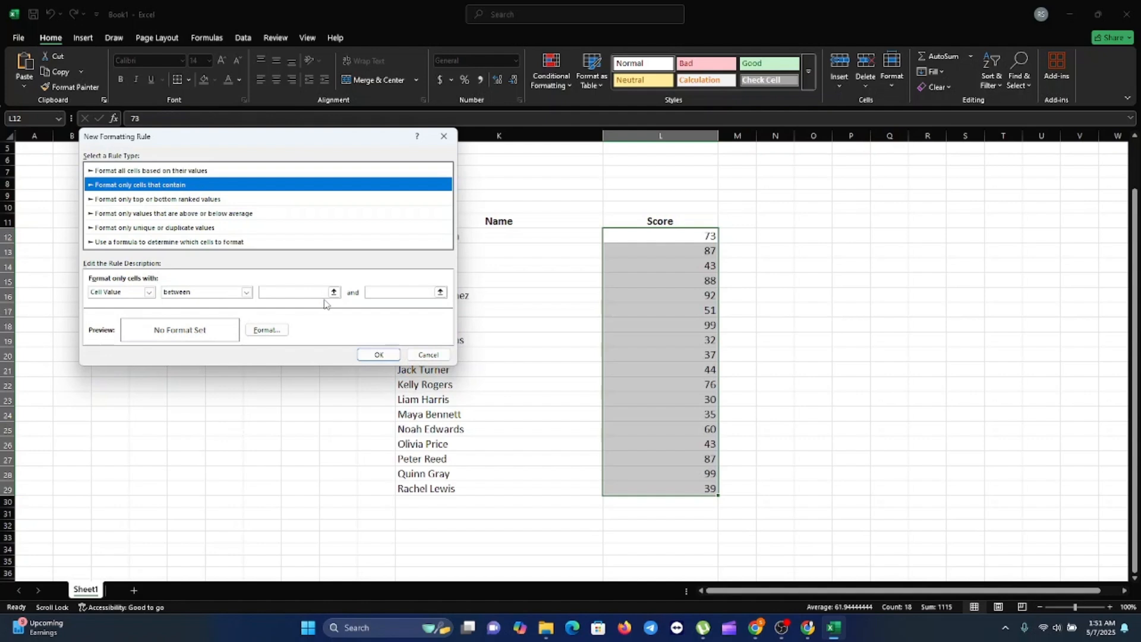
click(144, 231)
click(150, 216)
click(154, 202)
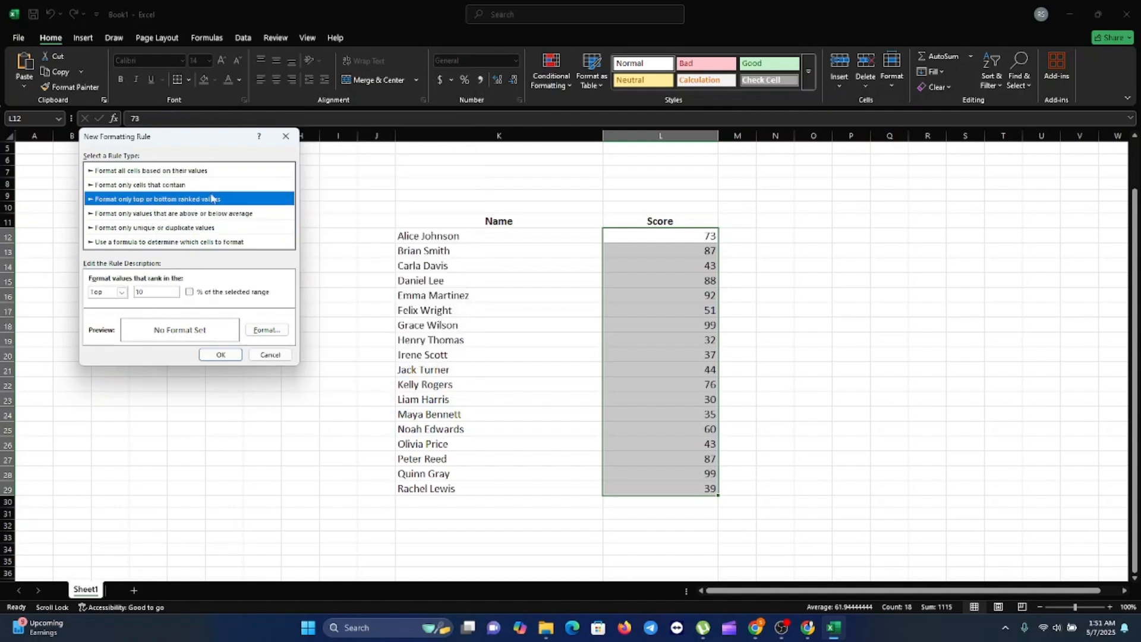
click(286, 136)
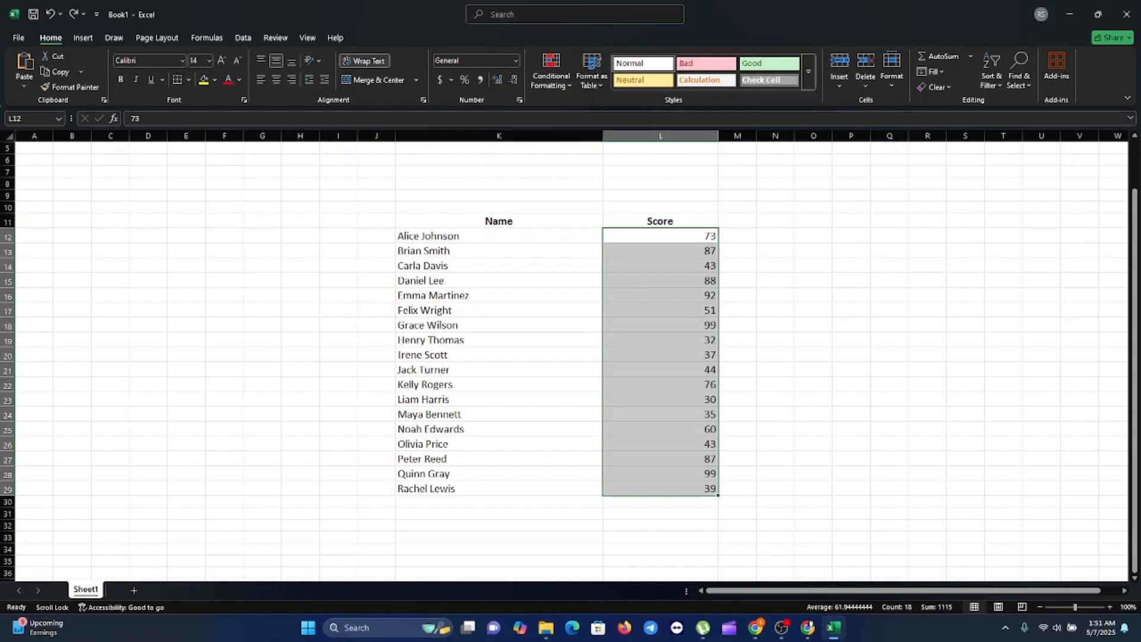
key(alt+Tab)
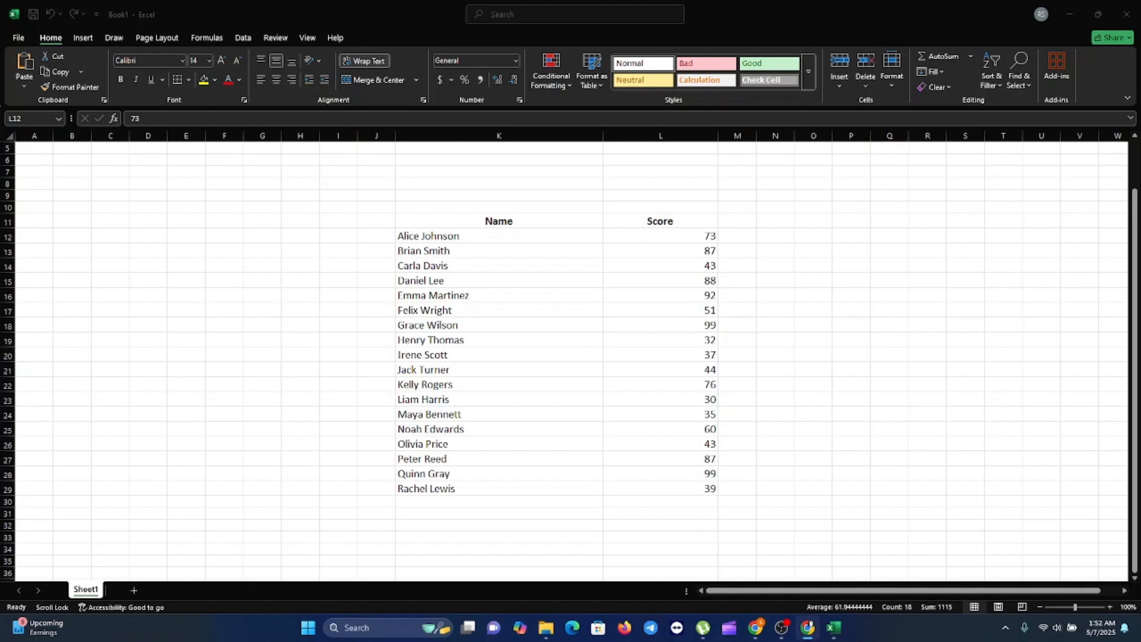
key(alt+Tab)
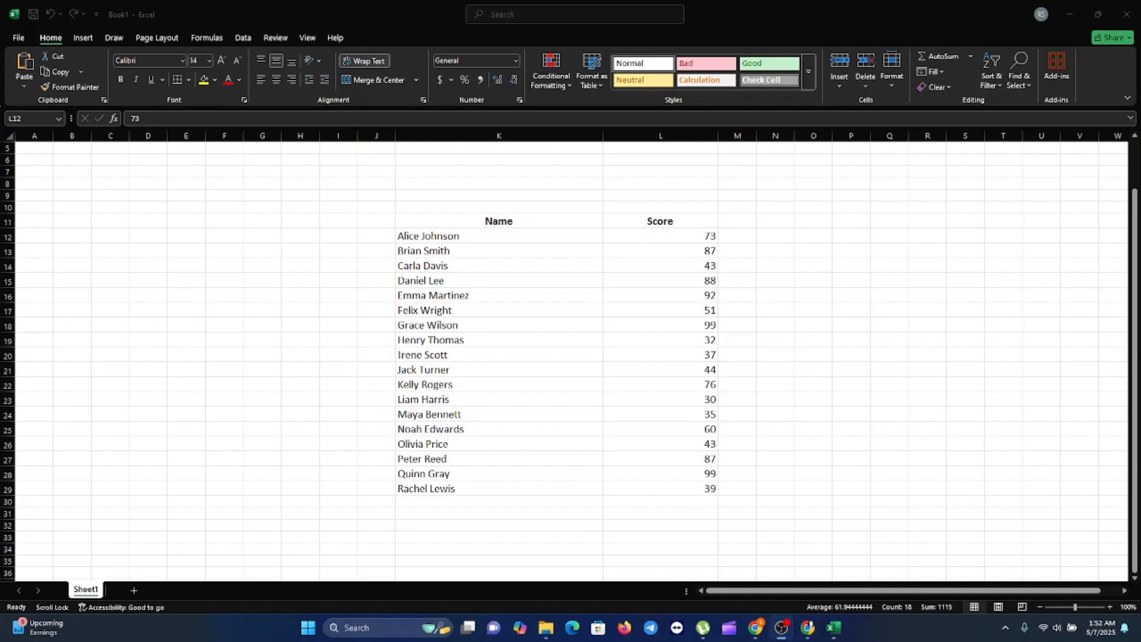